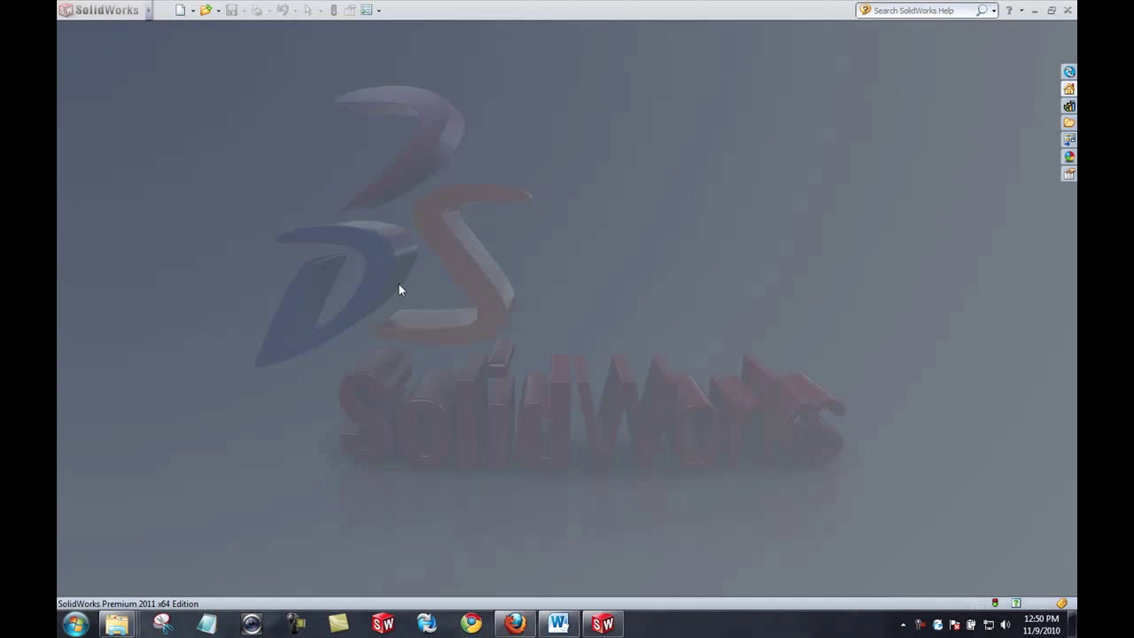
Step: Create a new part document from the Part template
click(179, 9)
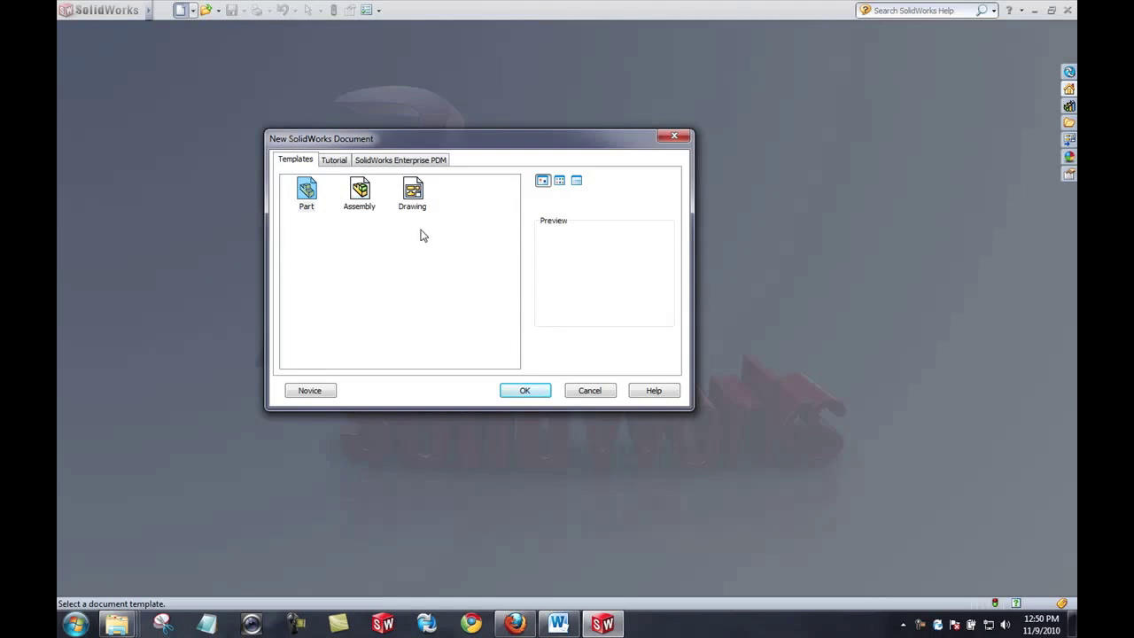
double_click(309, 190)
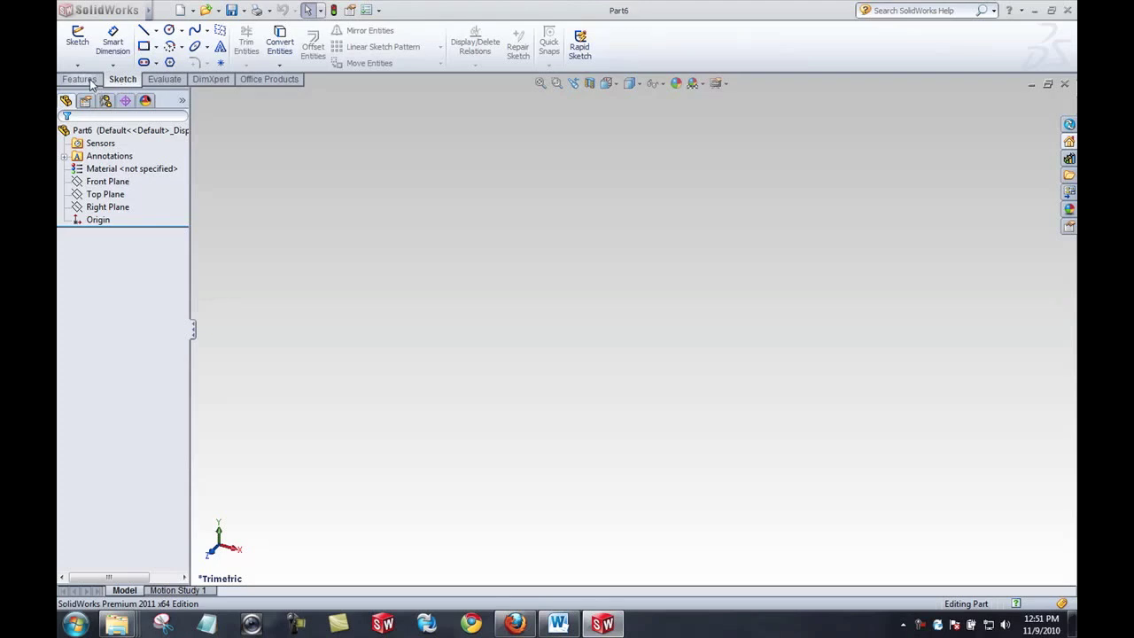
click(78, 40)
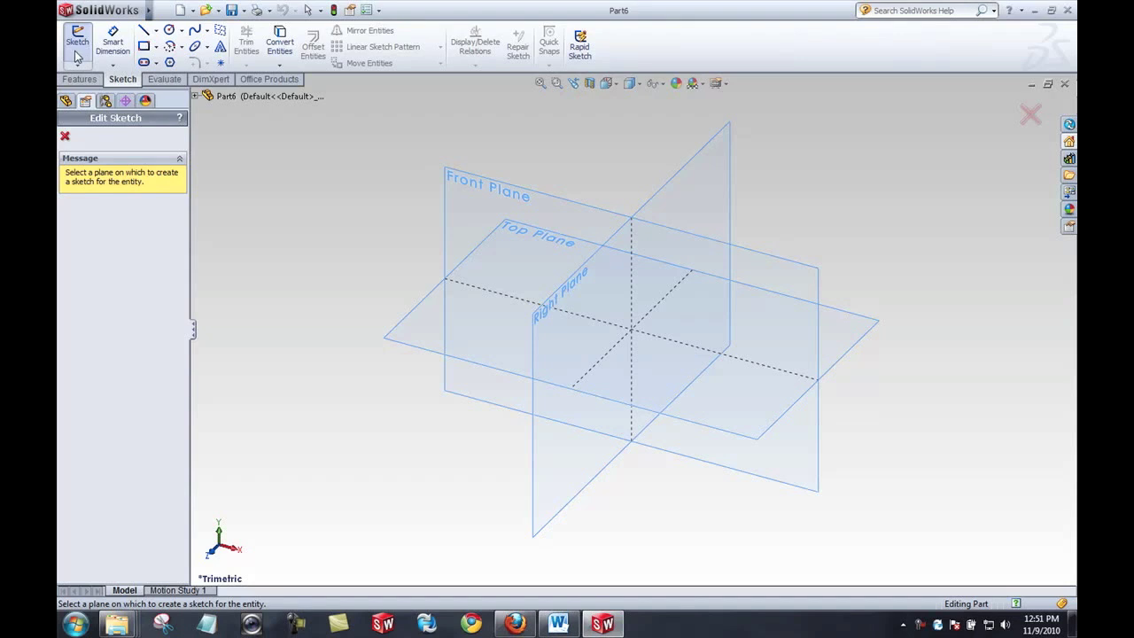
click(1028, 119)
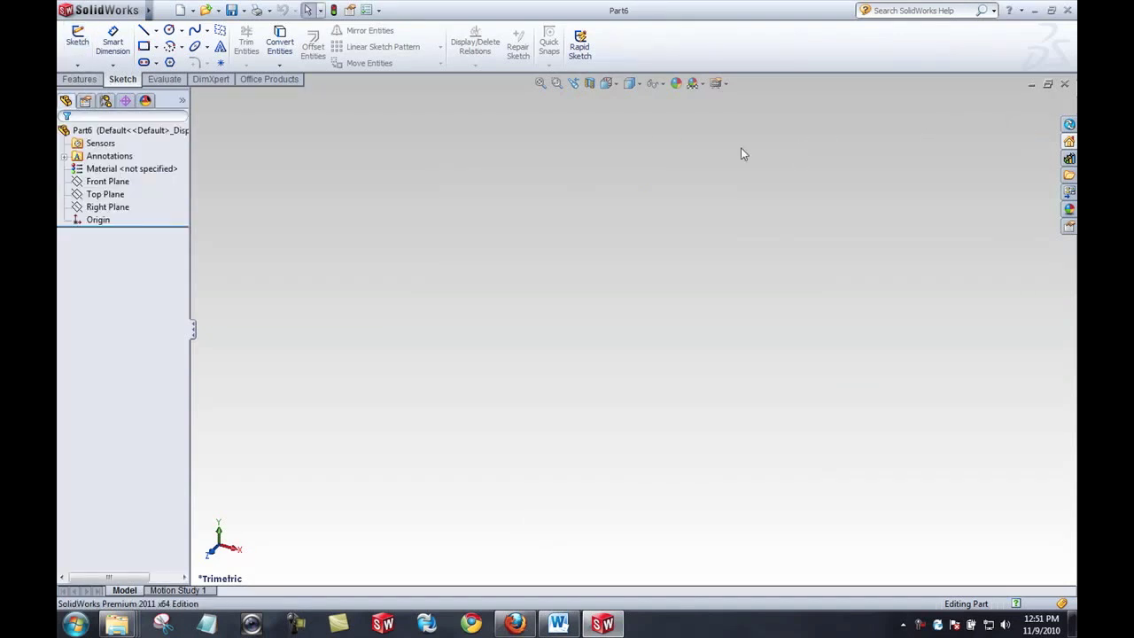
click(73, 81)
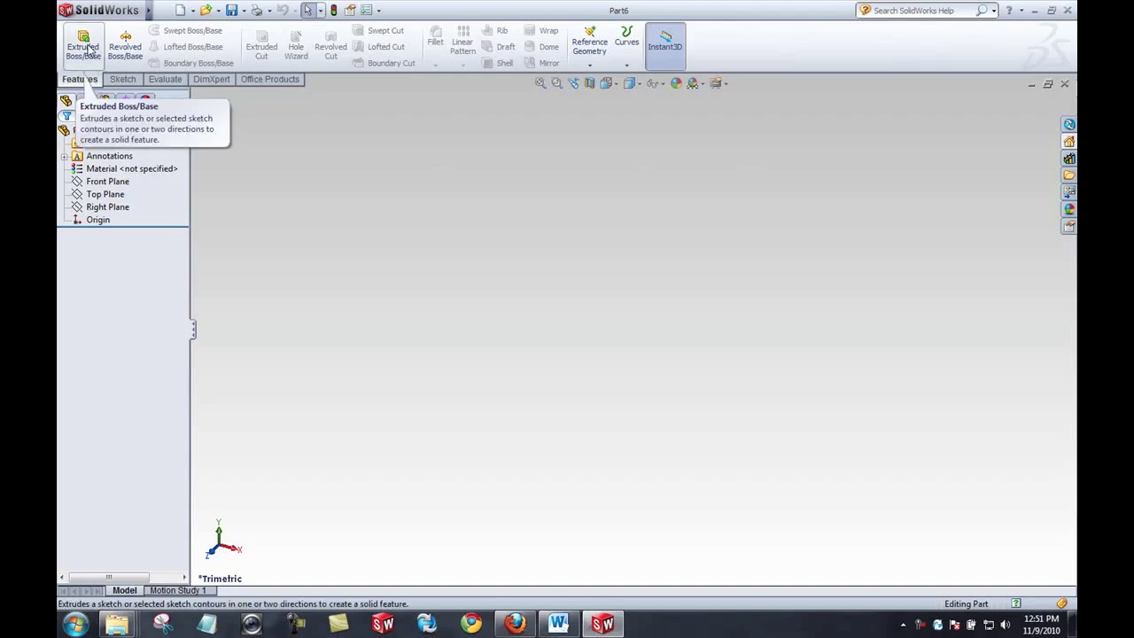
click(82, 47)
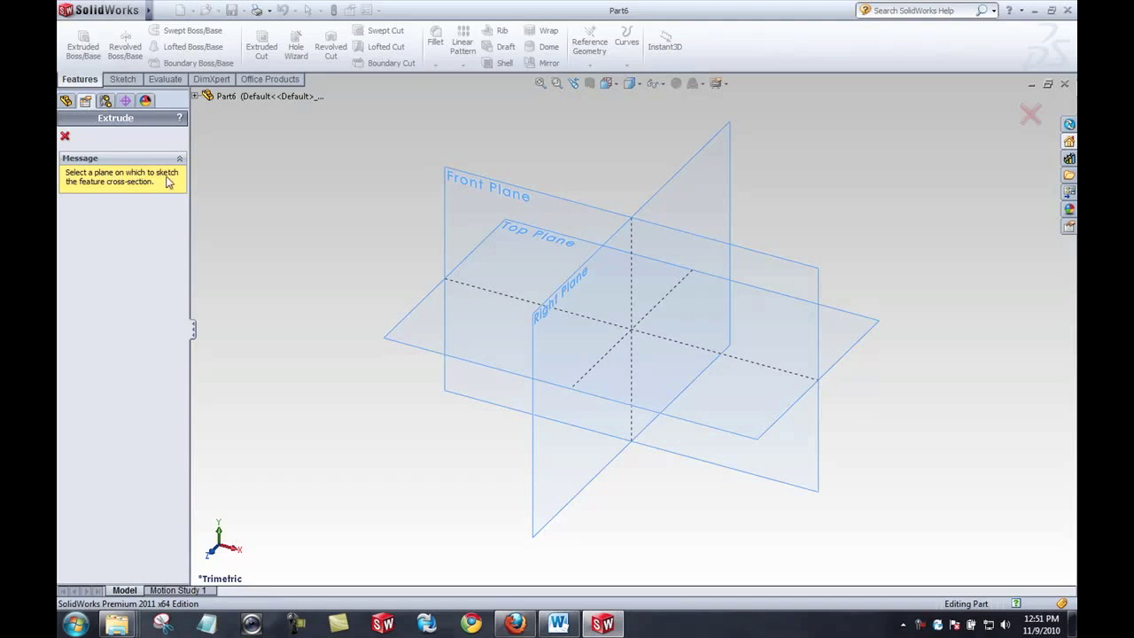
click(1030, 114)
Step: Start a new sketch on the Front Plane
click(133, 80)
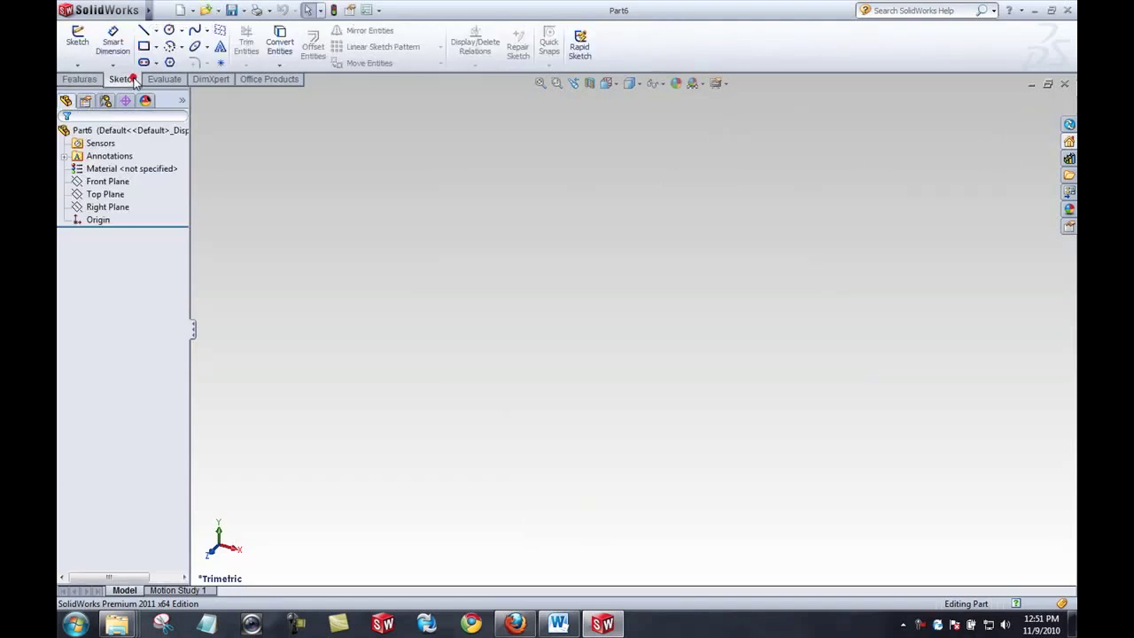
click(78, 37)
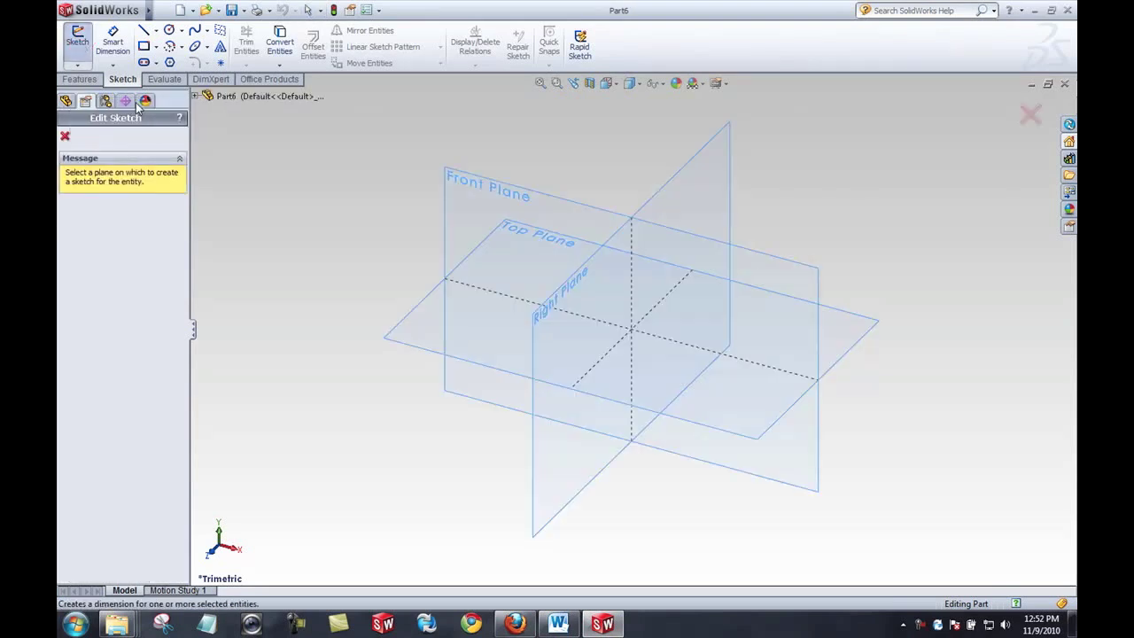
click(463, 188)
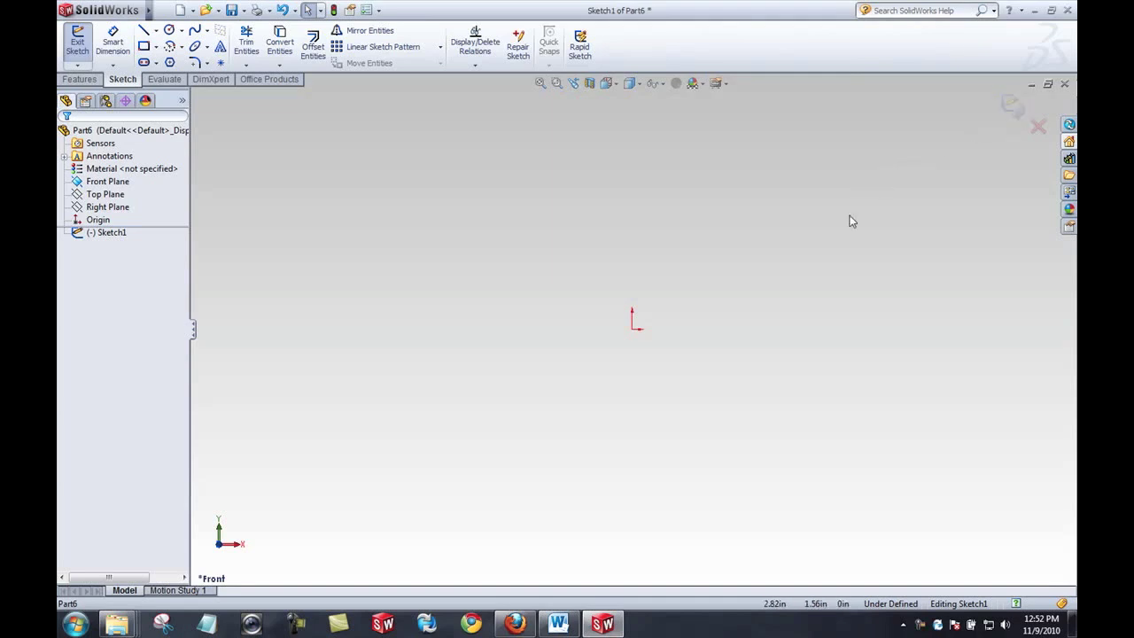
Step: Sketch two separate slanted lines, about 2.52 in long above the origin and about 1.17 in long to its lower right
click(142, 31)
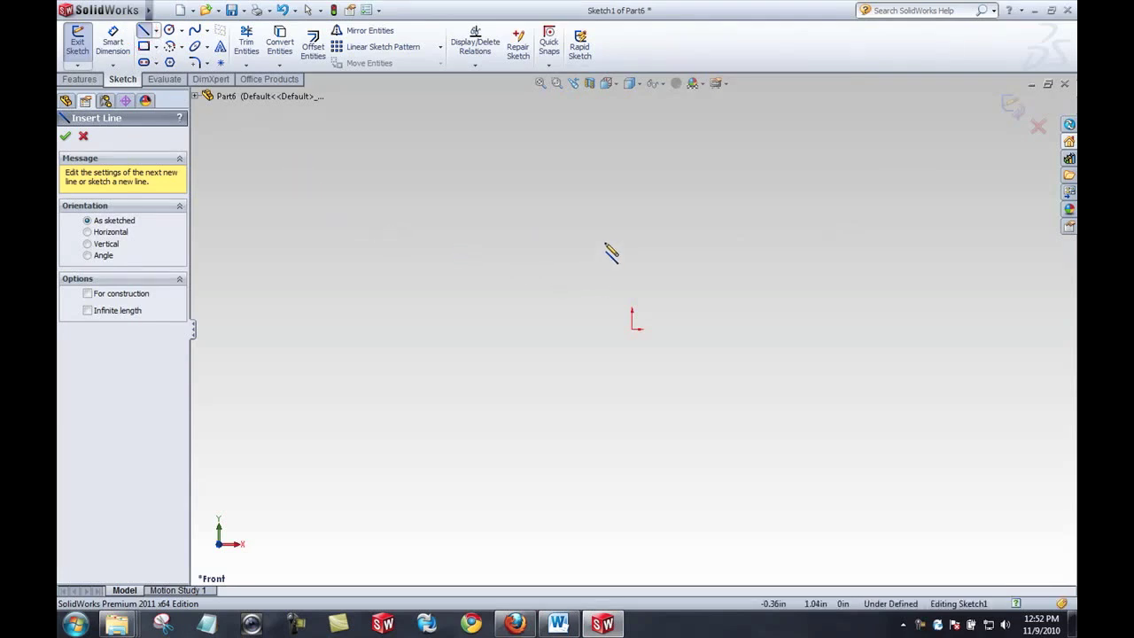
click(520, 230)
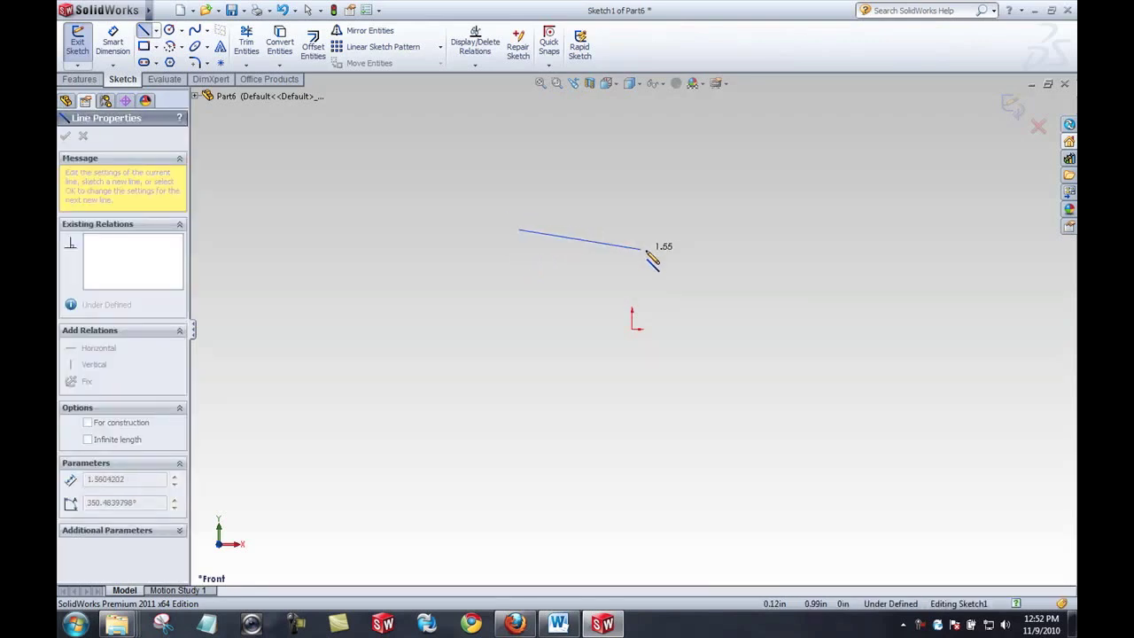
double_click(718, 261)
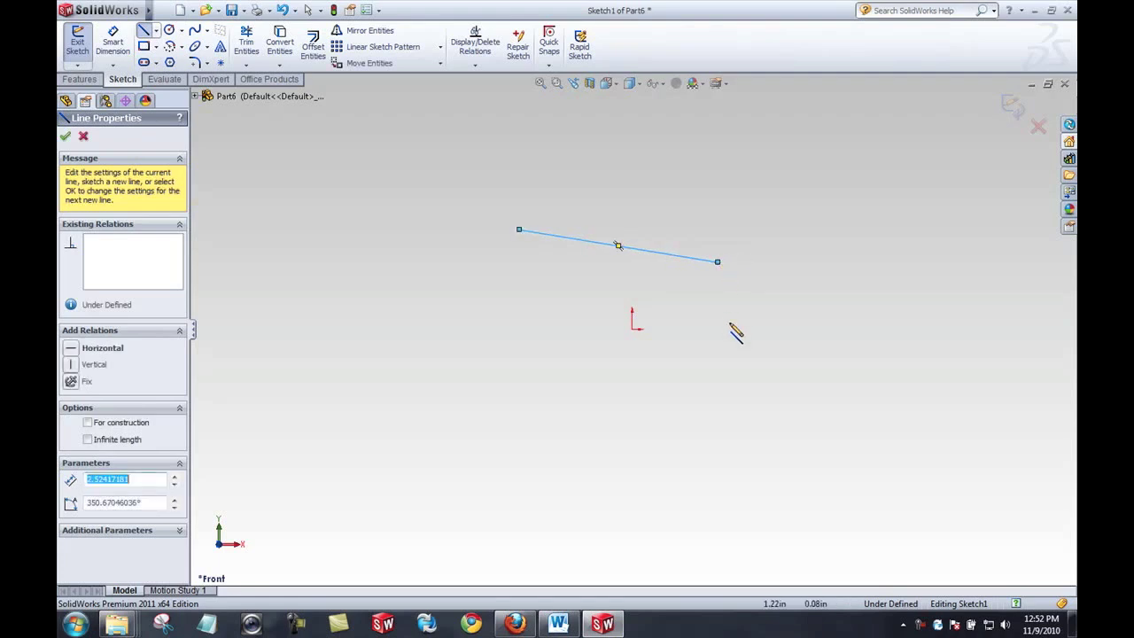
click(725, 368)
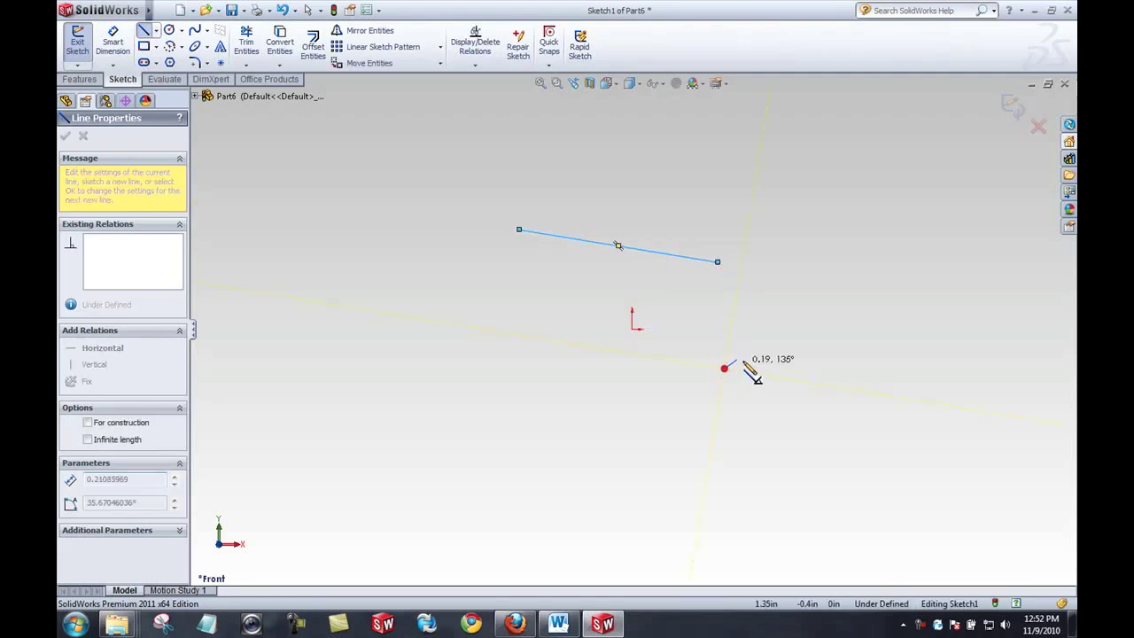
double_click(810, 329)
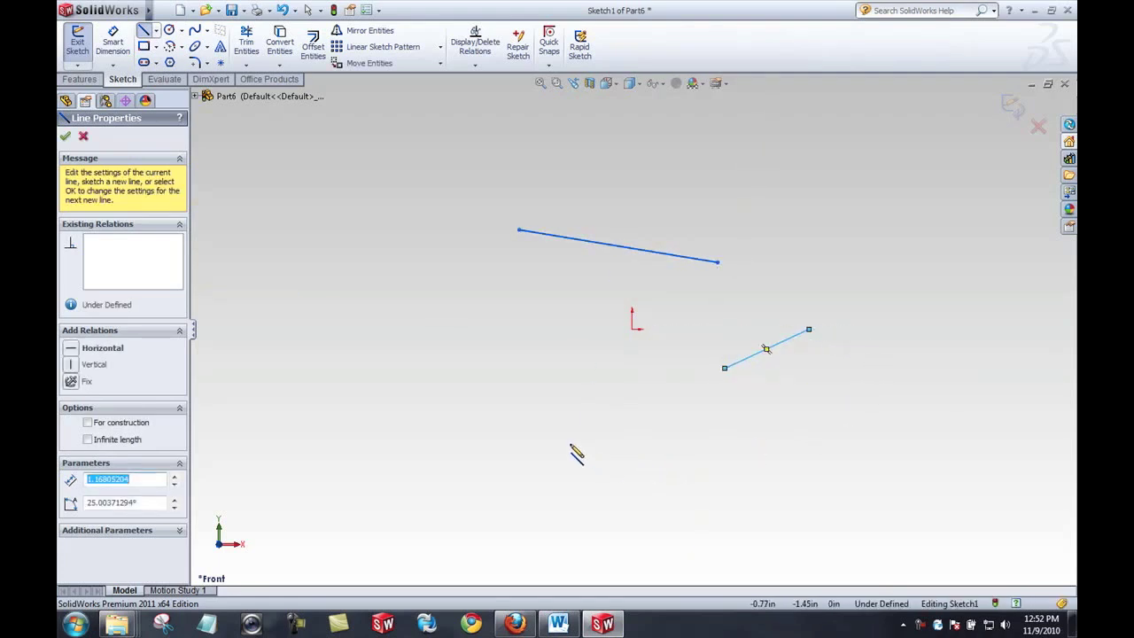
Step: Sketch a closed, irregular six-sided outline of connected lines to the left of the origin
click(324, 390)
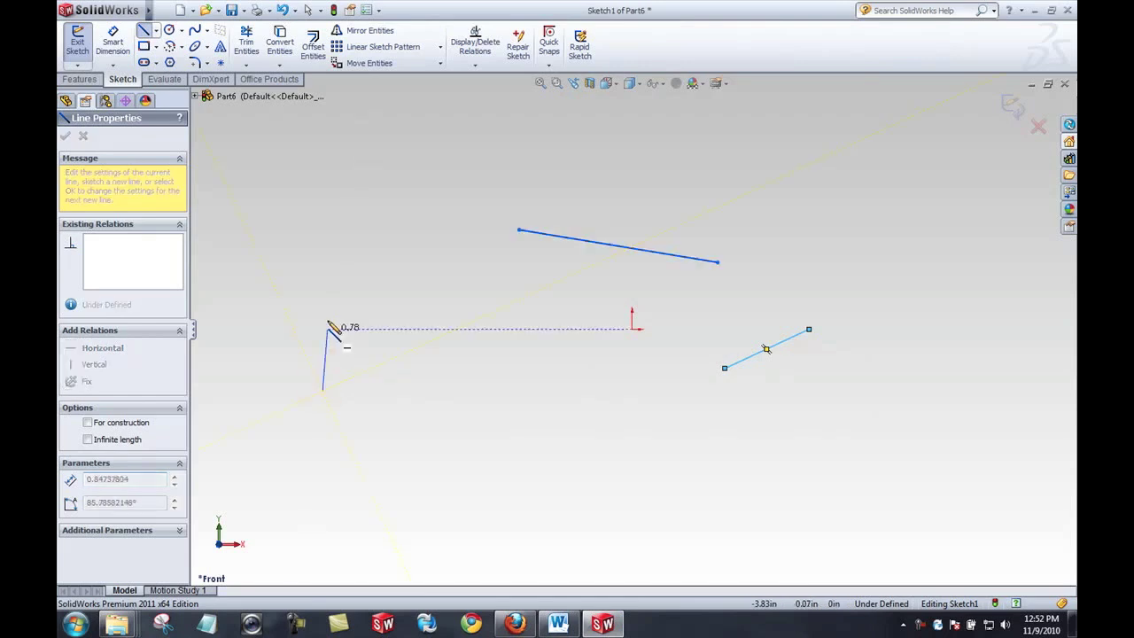
click(376, 245)
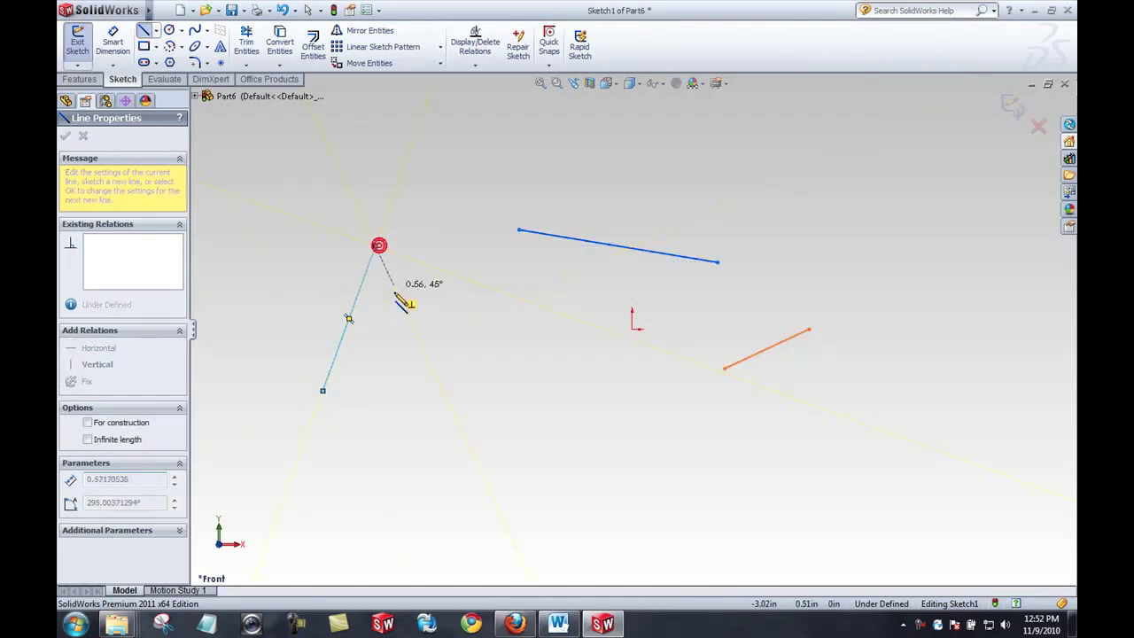
click(408, 348)
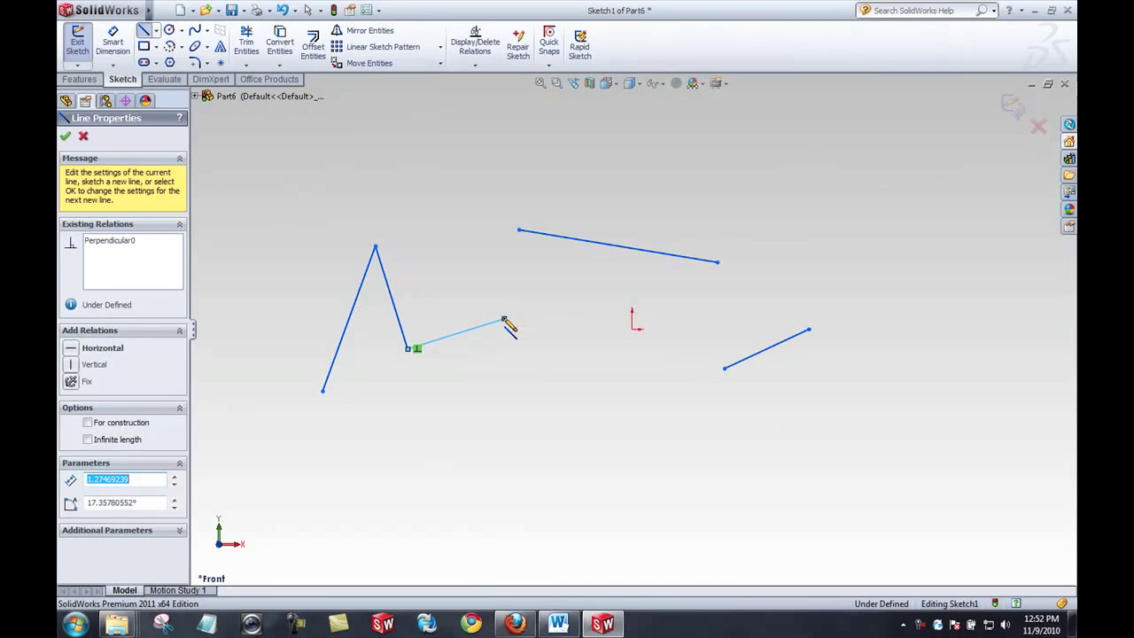
click(503, 319)
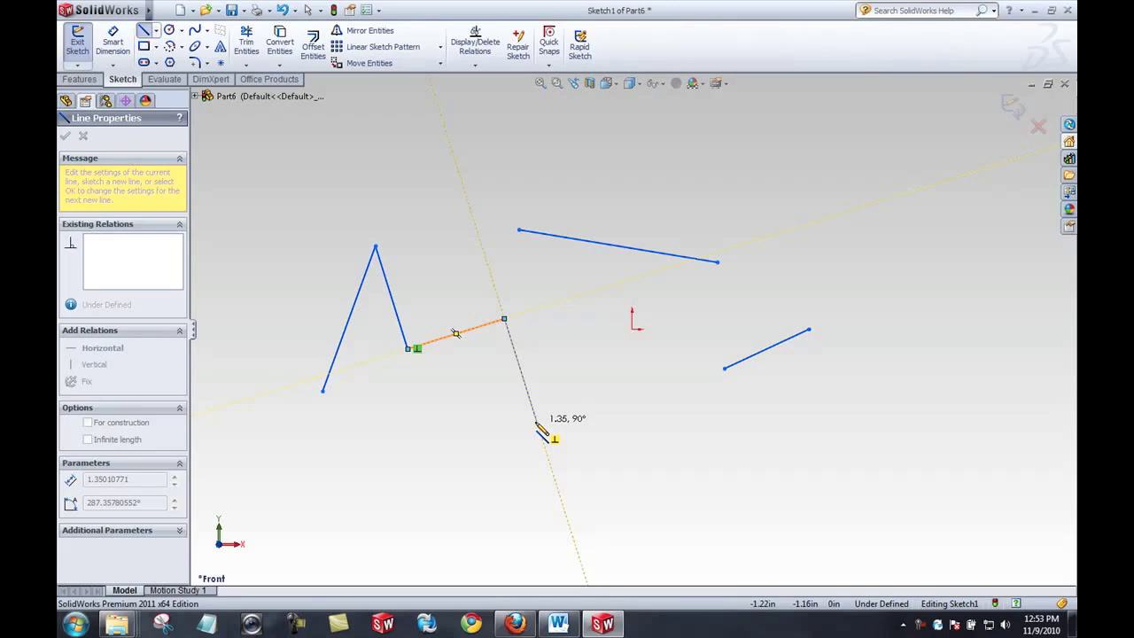
right_click(535, 421)
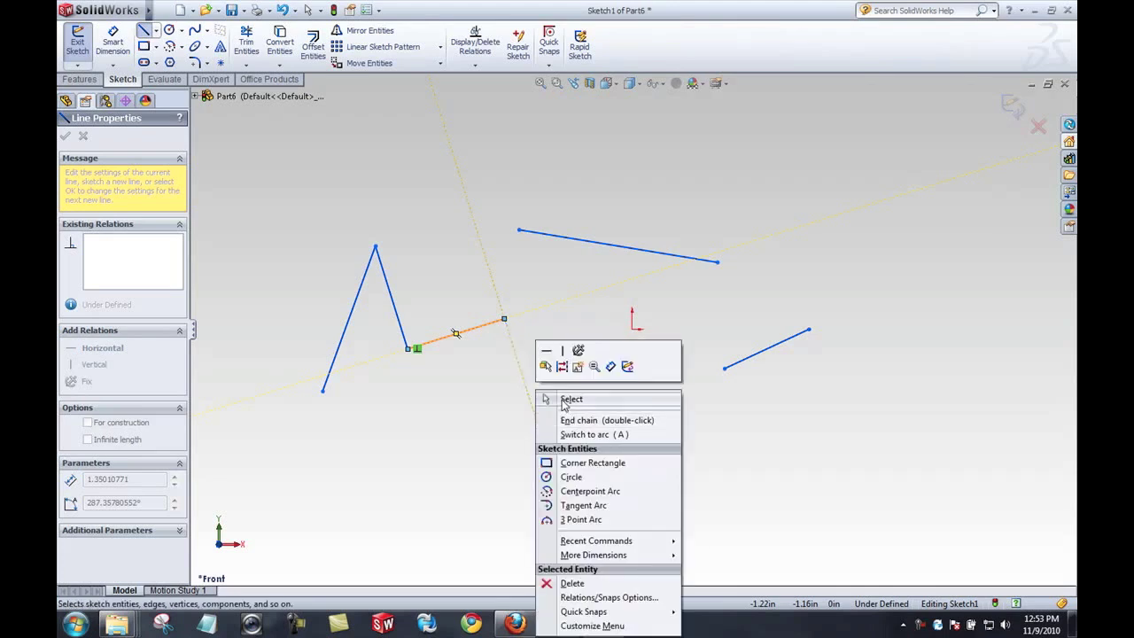
click(514, 421)
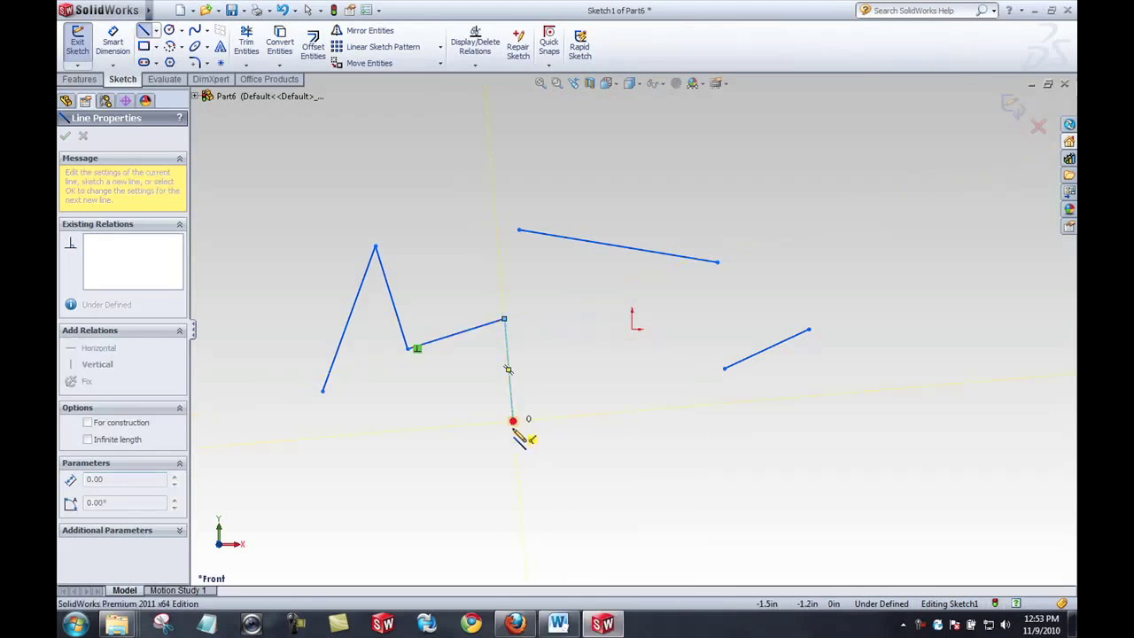
click(455, 447)
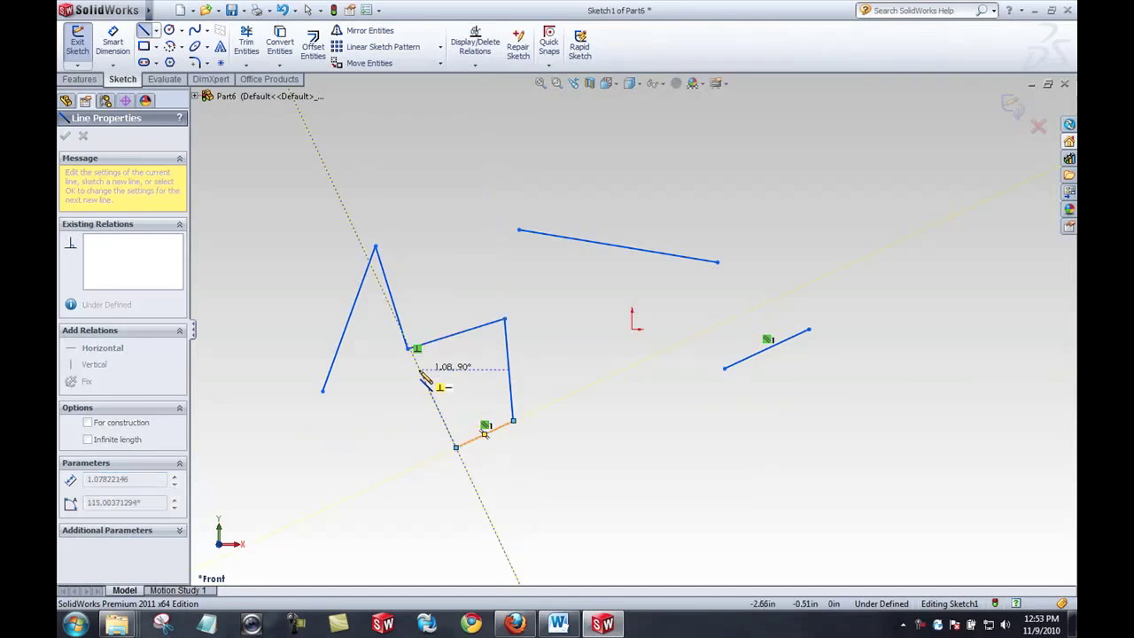
click(323, 391)
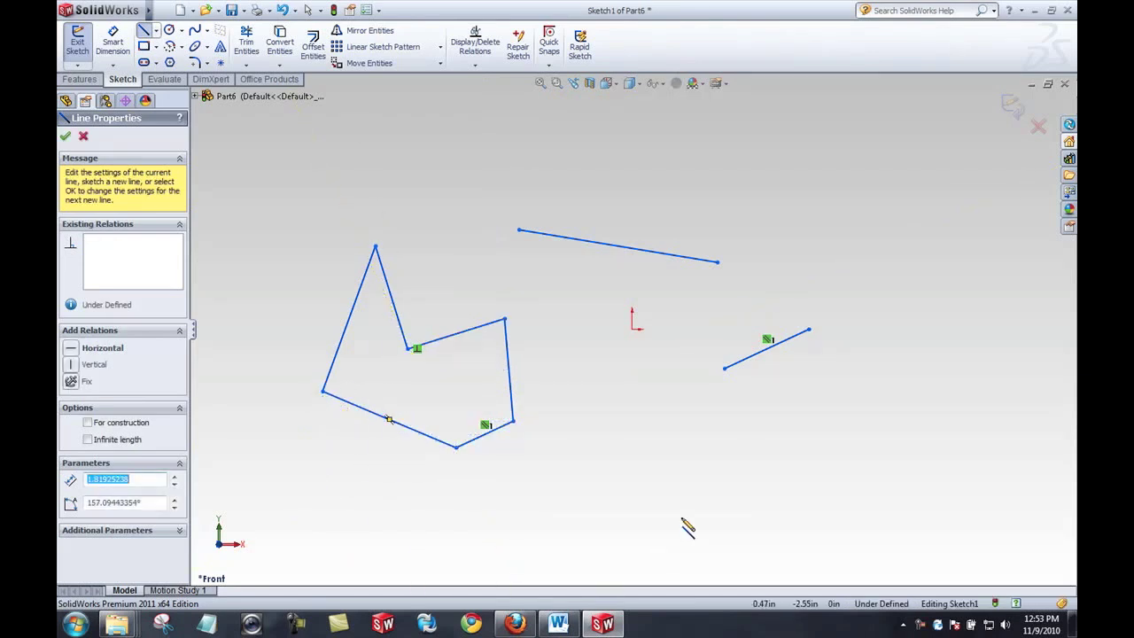
key(Escape)
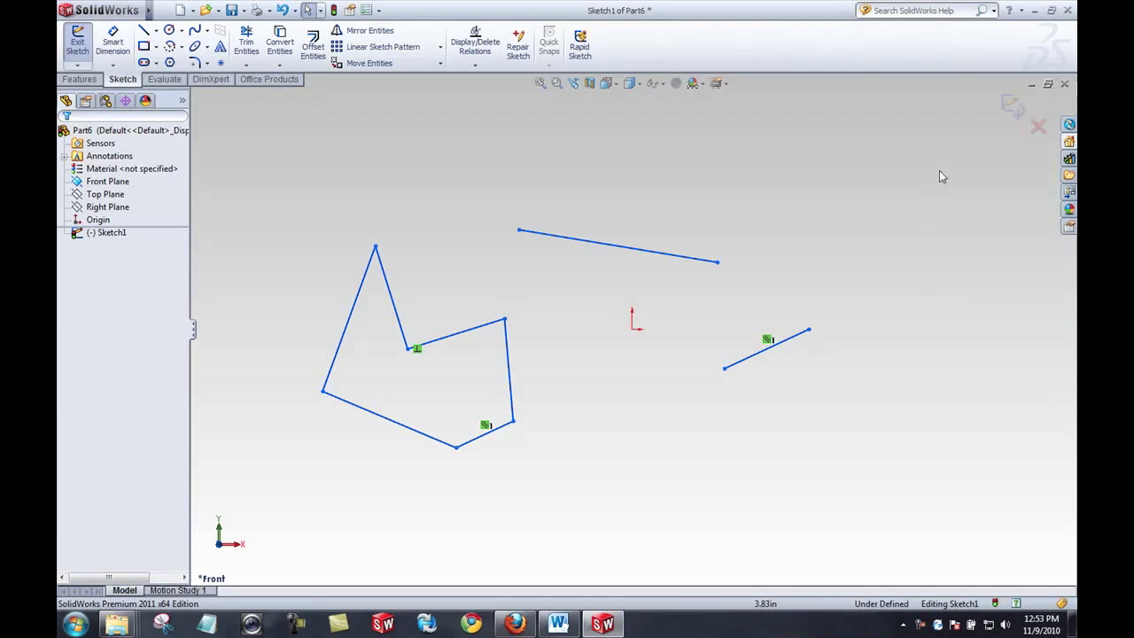
Step: Delete all the lines in the sketch
mouse_move(942, 168)
mouse_down()
mouse_move(389, 406)
mouse_move(310, 492)
mouse_move(313, 478)
mouse_up()
key(Delete)
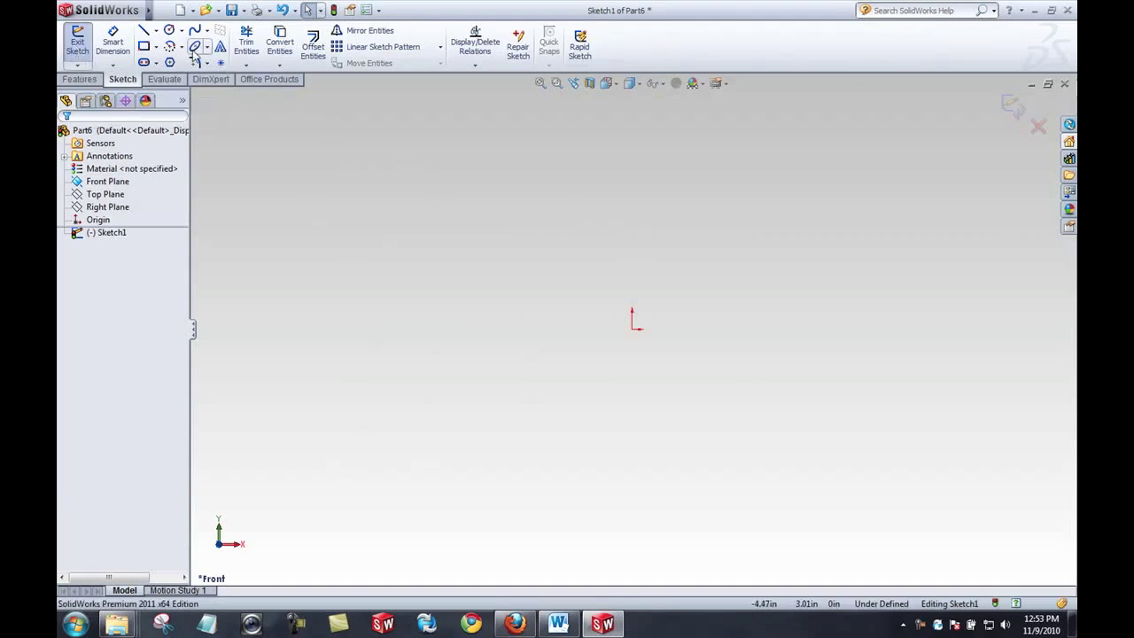
Step: Sketch a corner rectangle about 3.26 by 1.9 in to the upper left of the origin and a center rectangle about 2.72 by 2.1 in below it
click(143, 47)
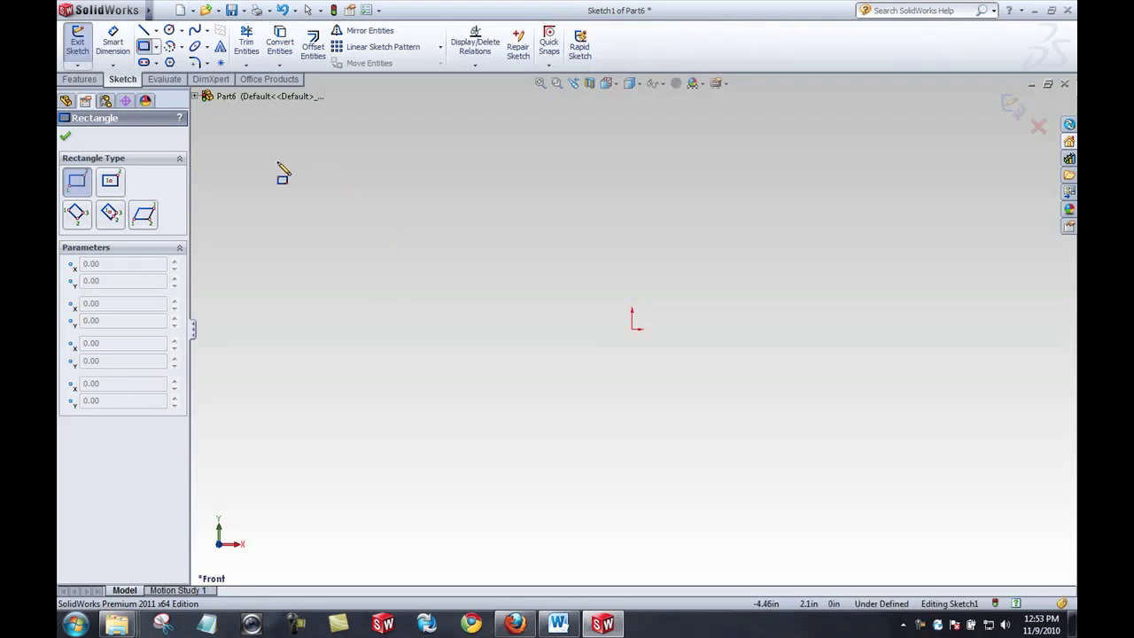
mouse_move(280, 148)
mouse_down()
mouse_move(397, 255)
mouse_move(541, 299)
mouse_up()
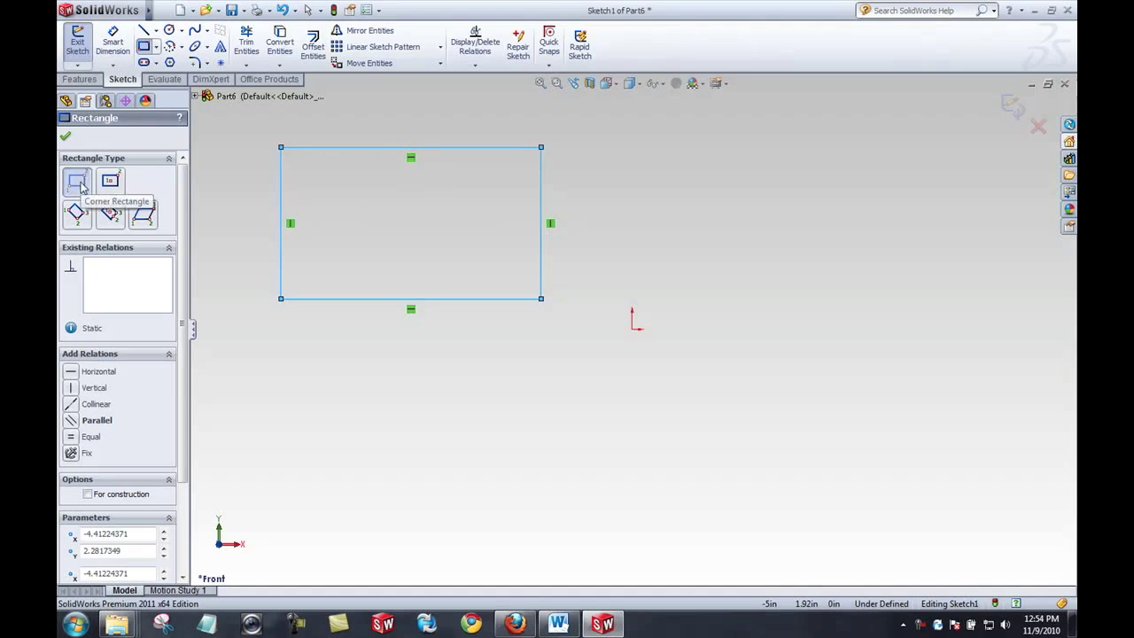
click(110, 181)
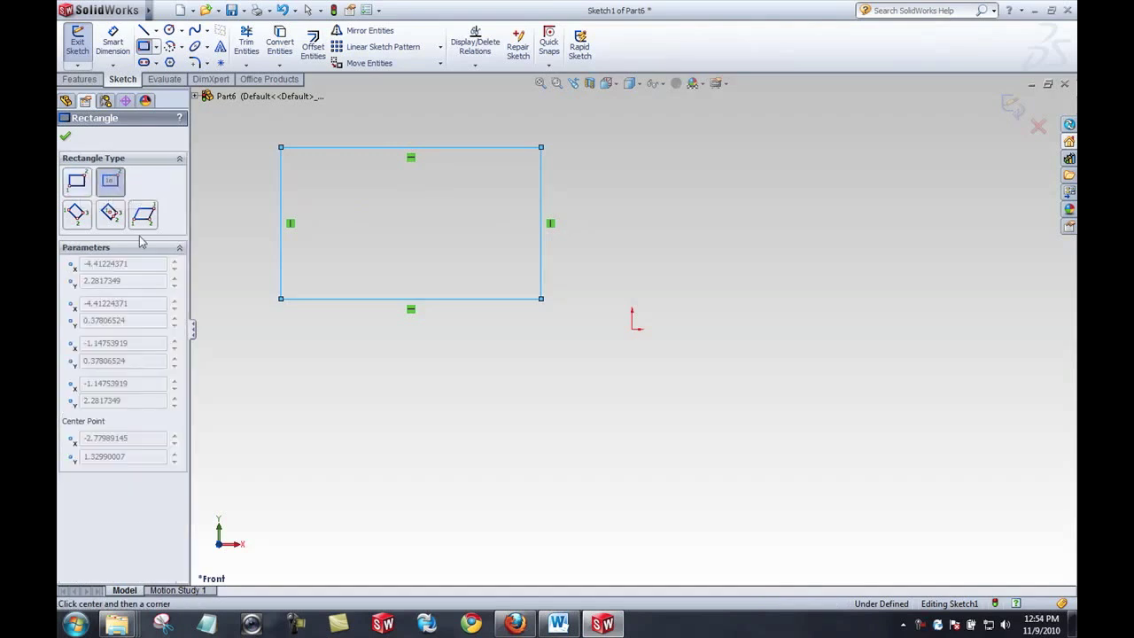
click(390, 489)
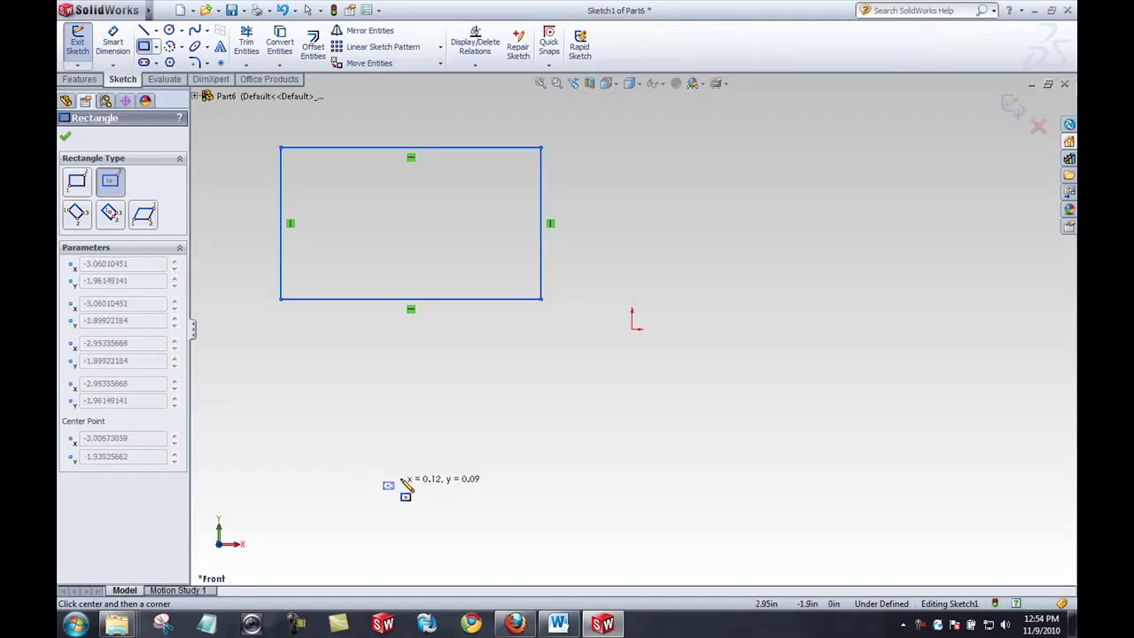
click(497, 402)
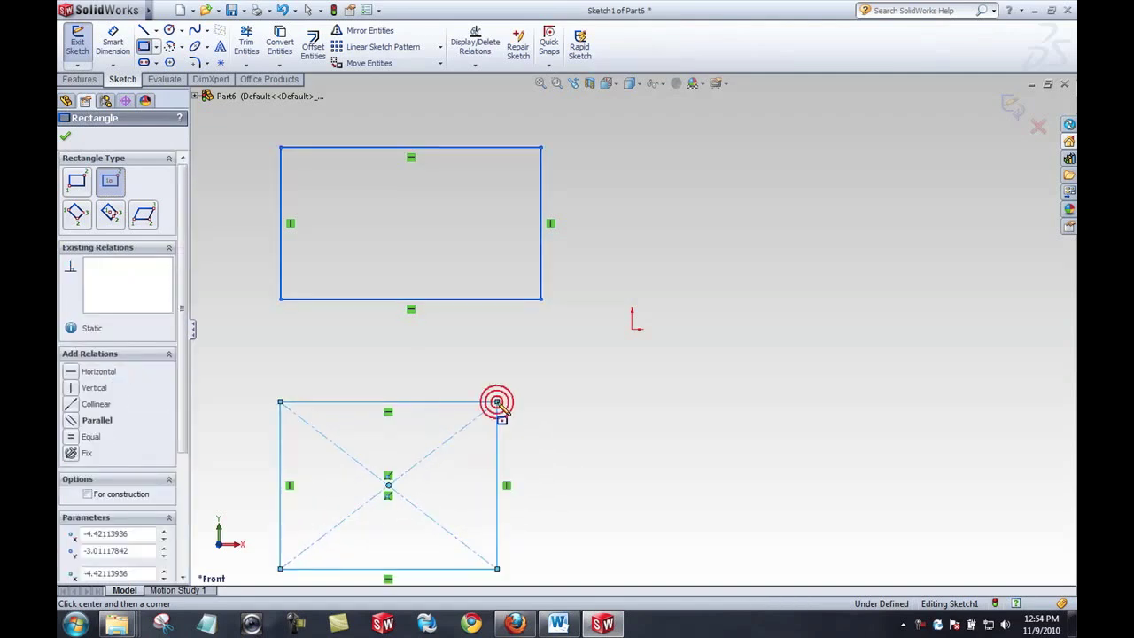
Step: Sketch a parallelogram with a horizontal base about 0.88 in long to the lower right of the origin
click(145, 213)
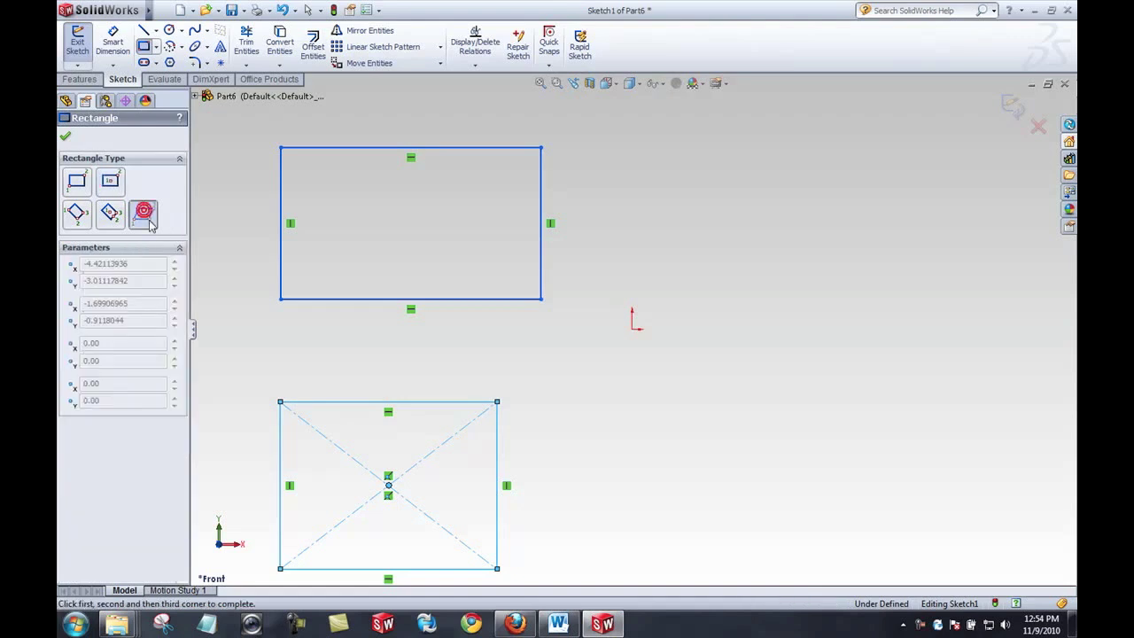
click(735, 483)
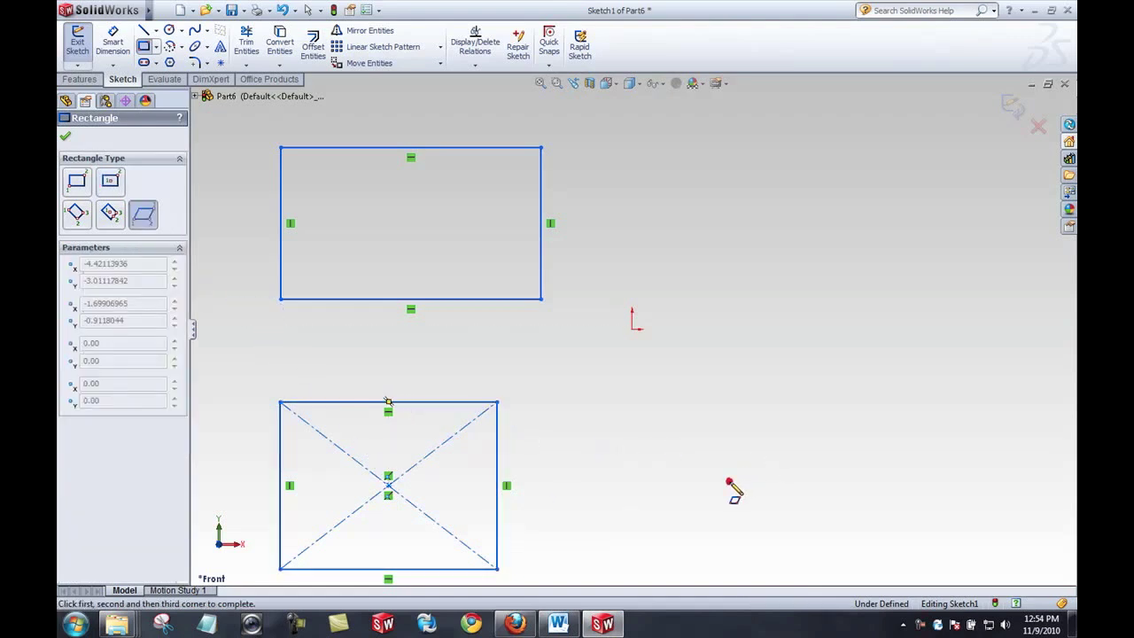
click(802, 482)
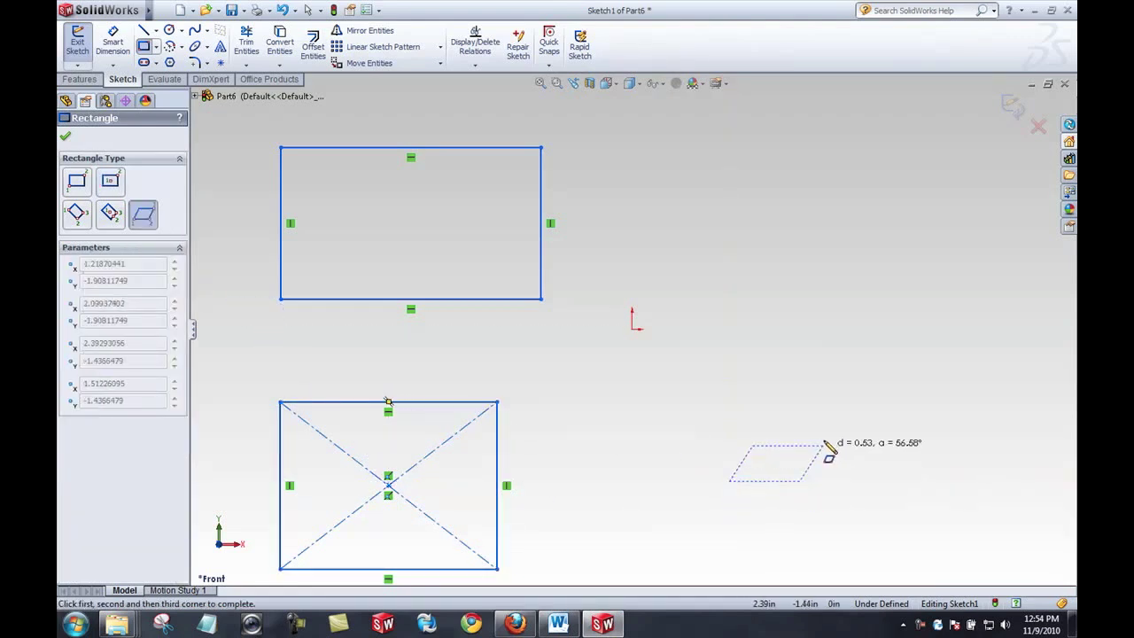
click(869, 390)
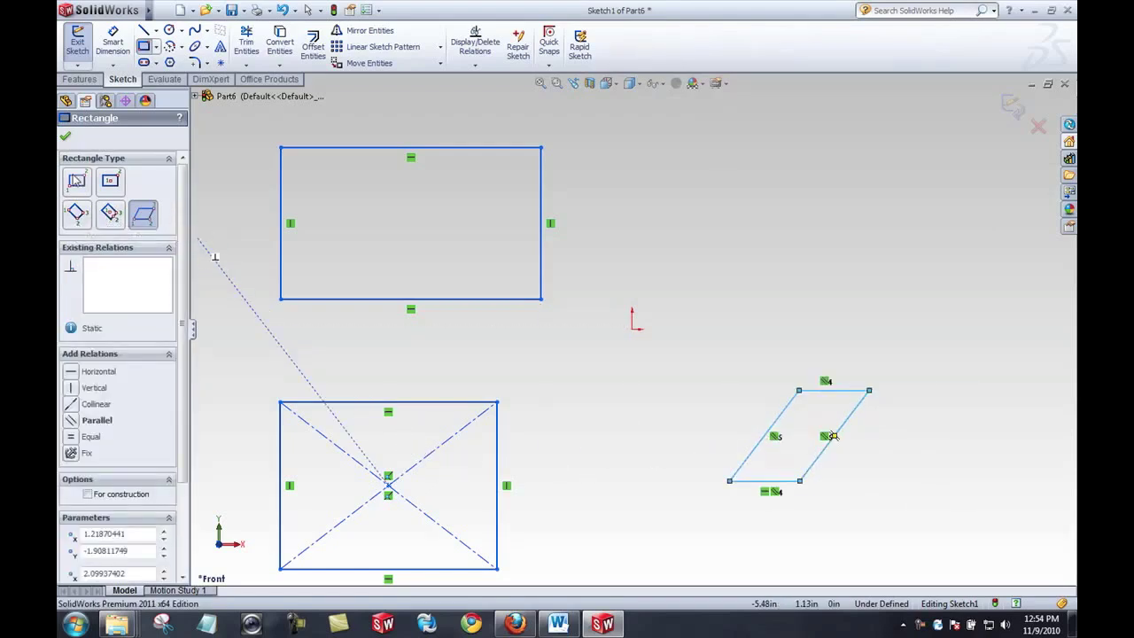
click(957, 286)
key(Escape)
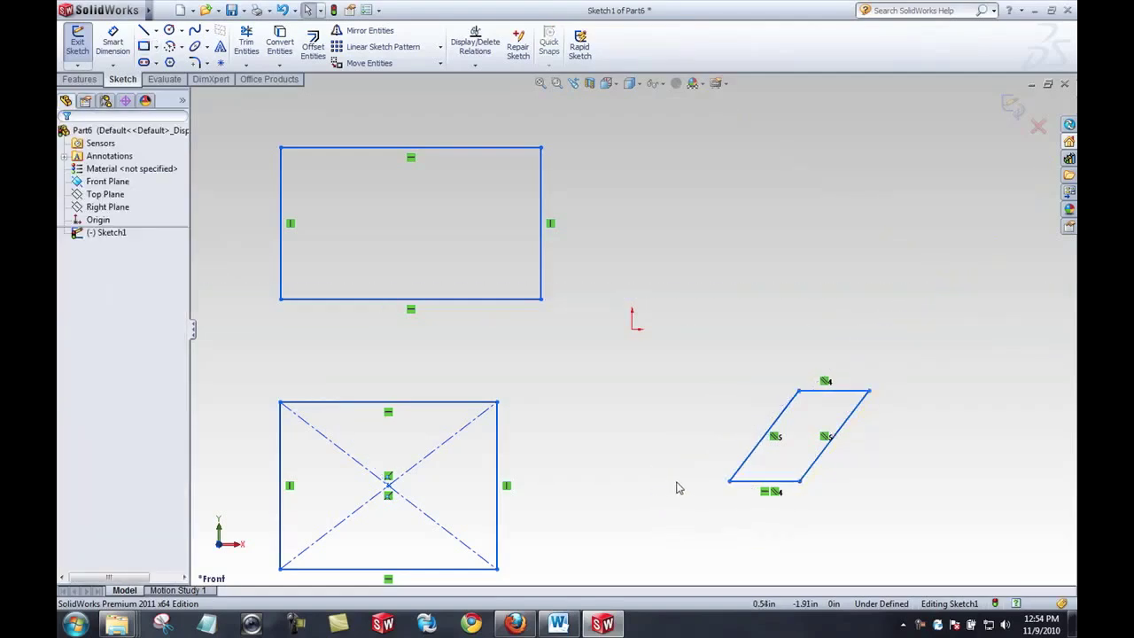
Step: Delete the parallelogram and the center rectangle with its diagonals, keeping only the upper corner rectangle
drag(980, 324, 690, 521)
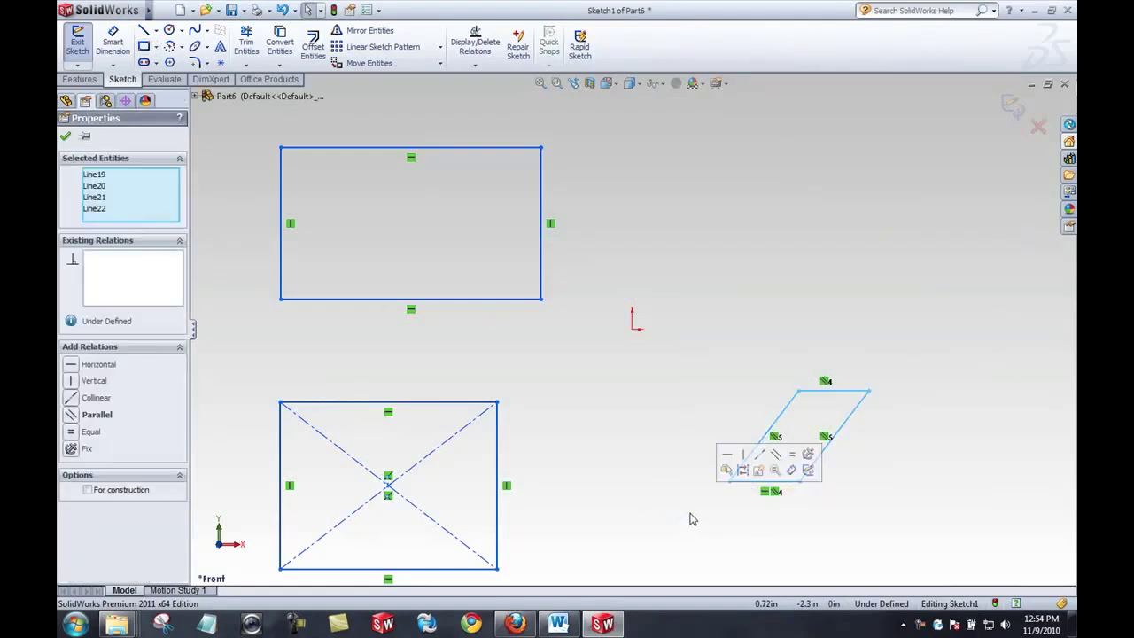
key(Delete)
drag(643, 355, 271, 574)
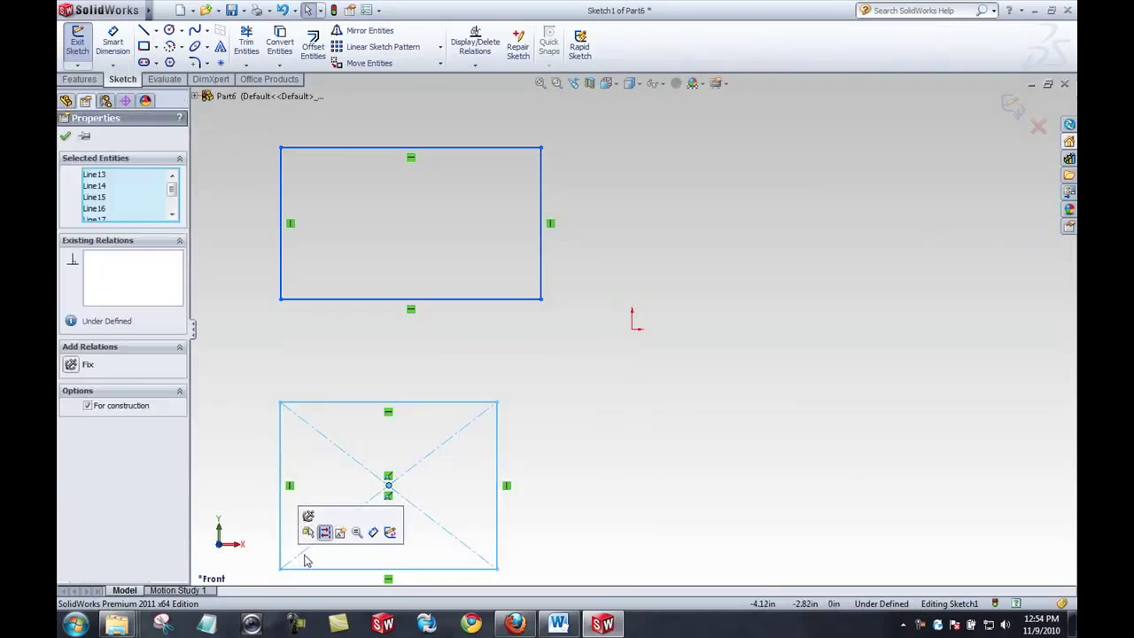
key(Delete)
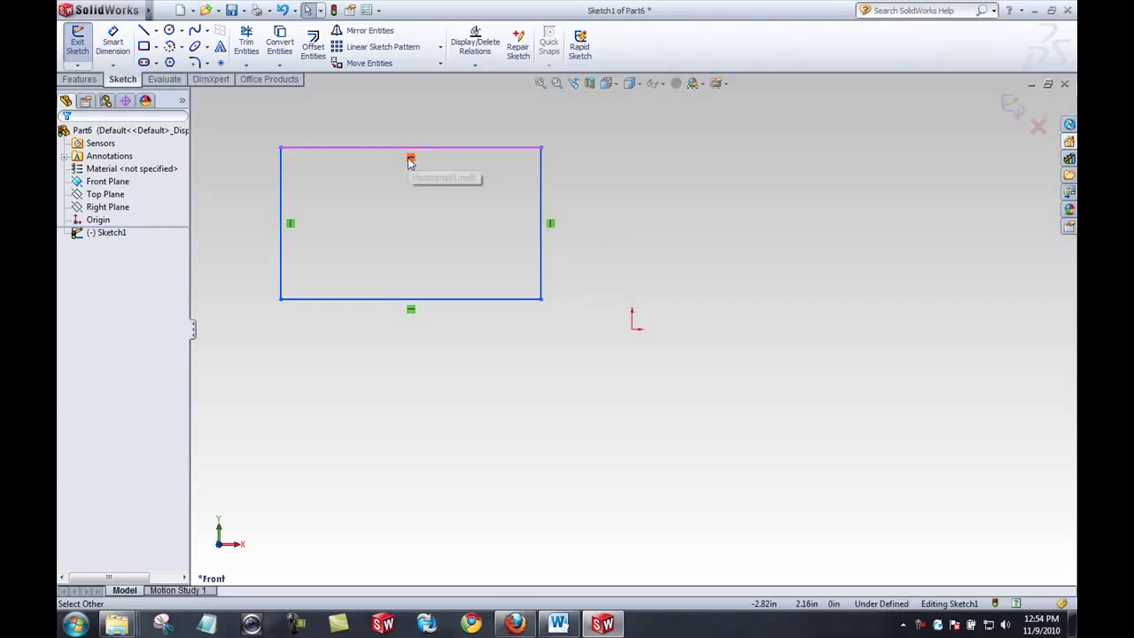
Step: Add a coincident relation between the rectangle's lower-right corner and the origin
click(543, 300)
click(580, 346)
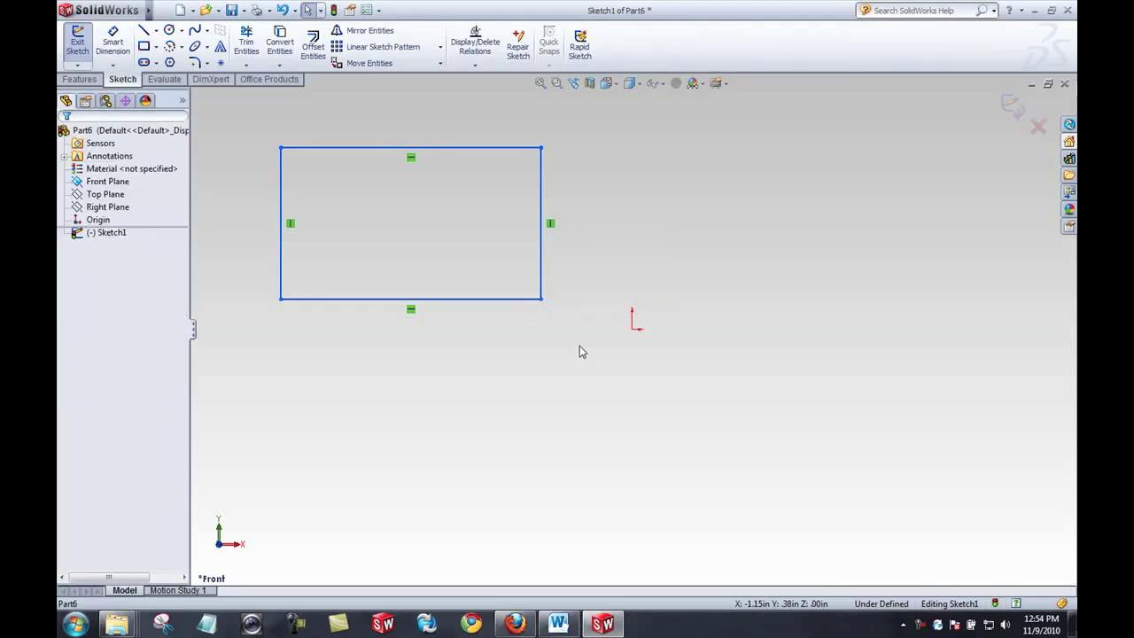
right_click(580, 345)
click(551, 342)
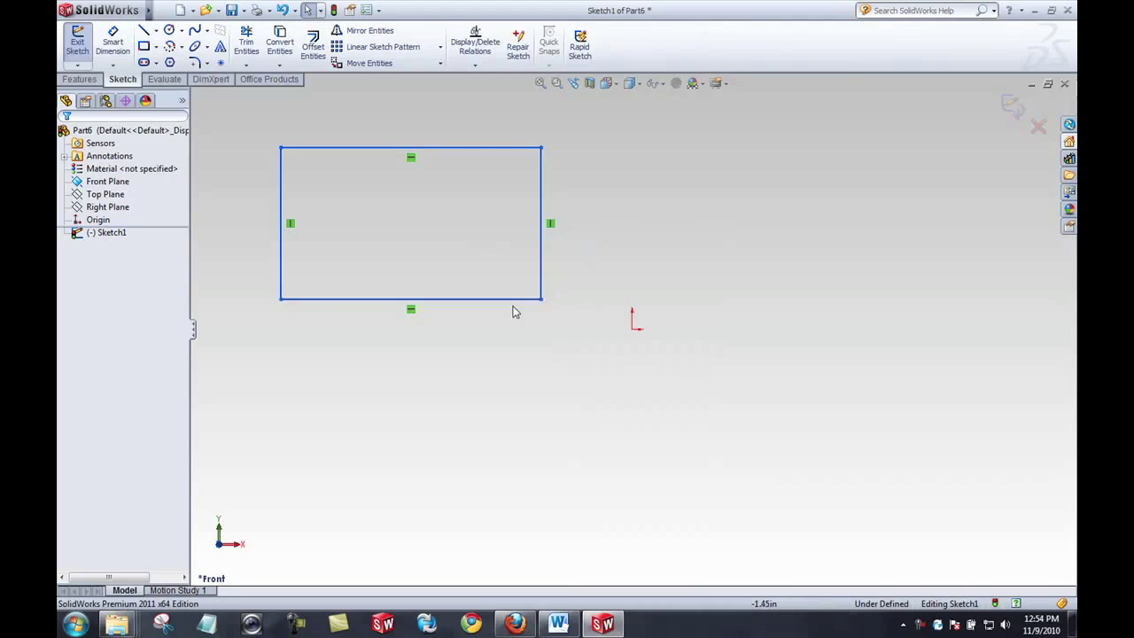
click(541, 299)
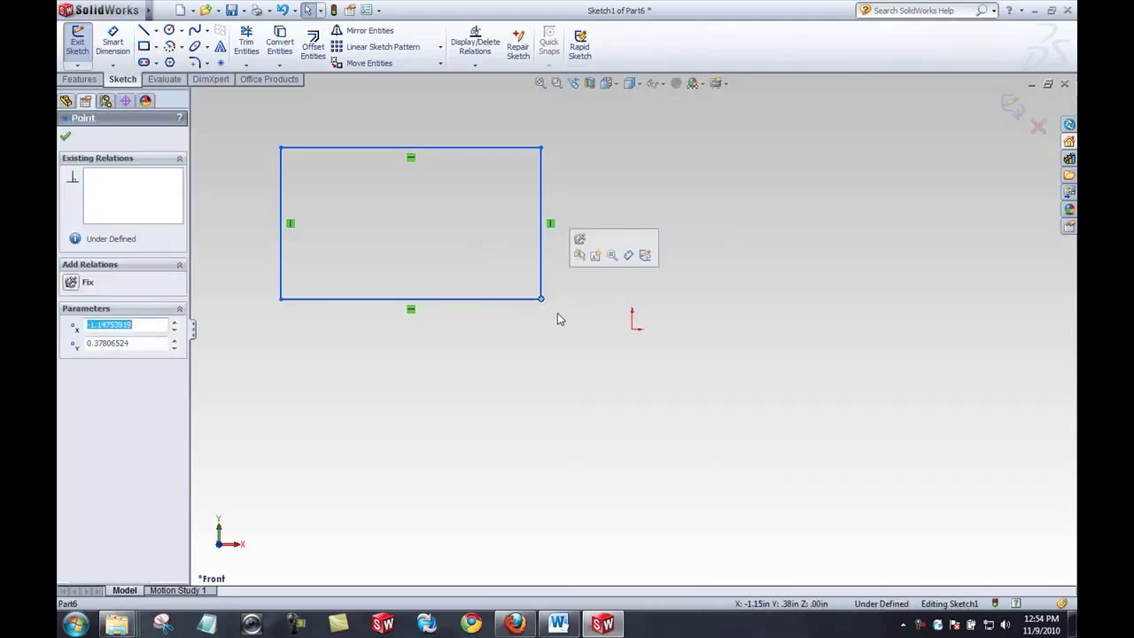
ctrl+click(632, 330)
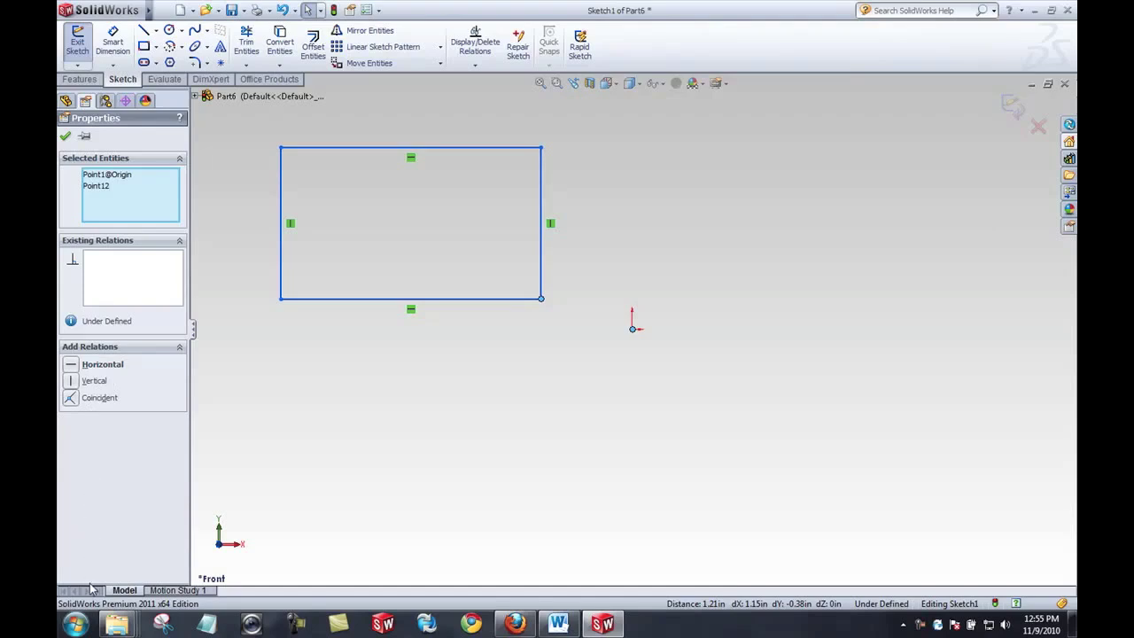
click(71, 398)
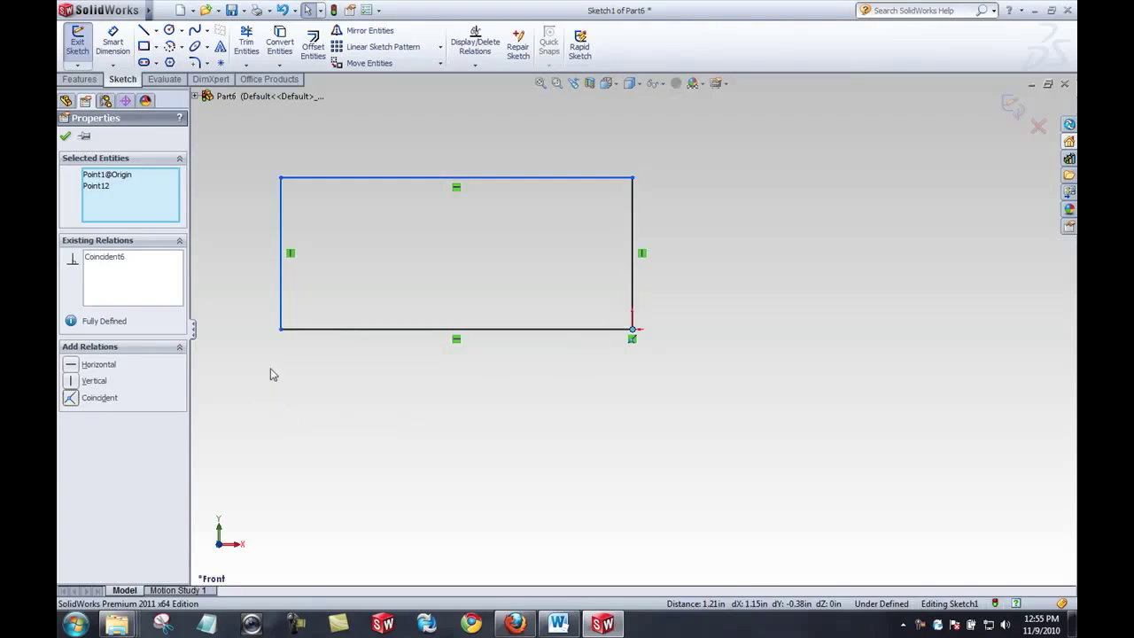
Step: Reshape the rectangle by moving its free corners to make it about 3.39 in wide and 2.13 in high
key(f)
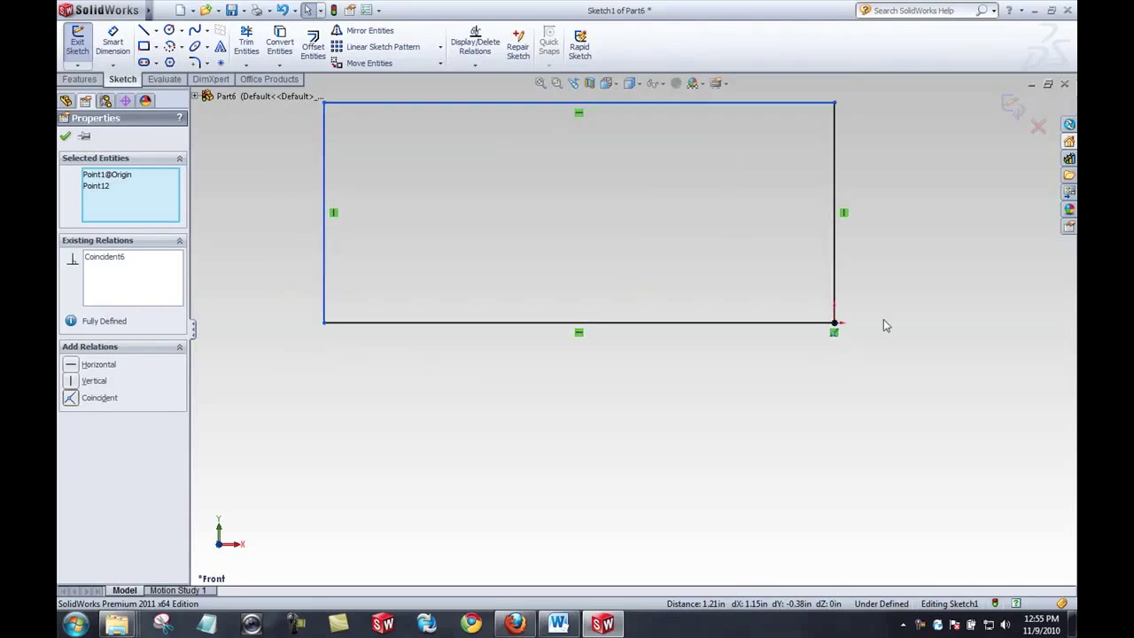
key(z)
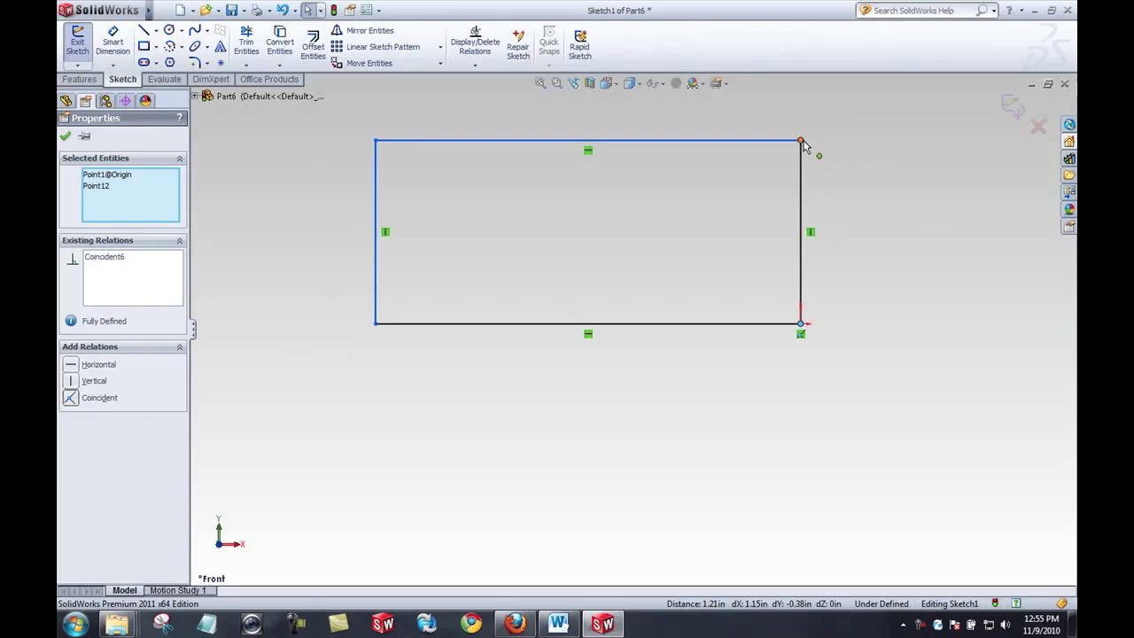
mouse_move(802, 140)
mouse_down()
mouse_move(806, 106)
mouse_move(802, 153)
mouse_move(784, 170)
mouse_move(807, 104)
mouse_move(804, 159)
mouse_move(803, 131)
mouse_up()
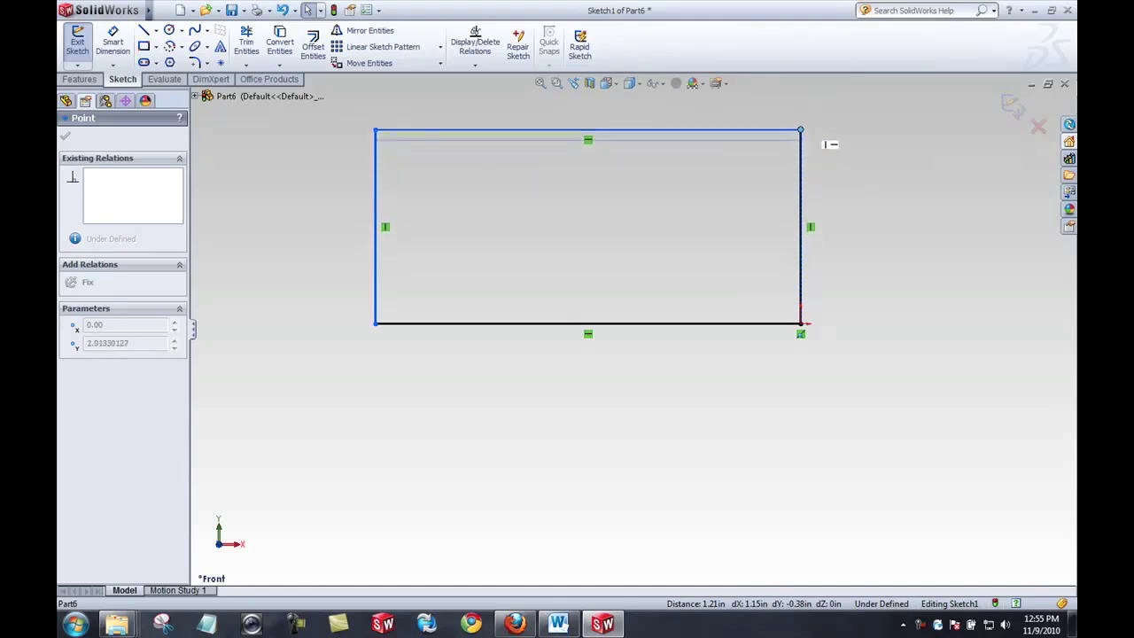
click(377, 130)
drag(380, 132, 406, 118)
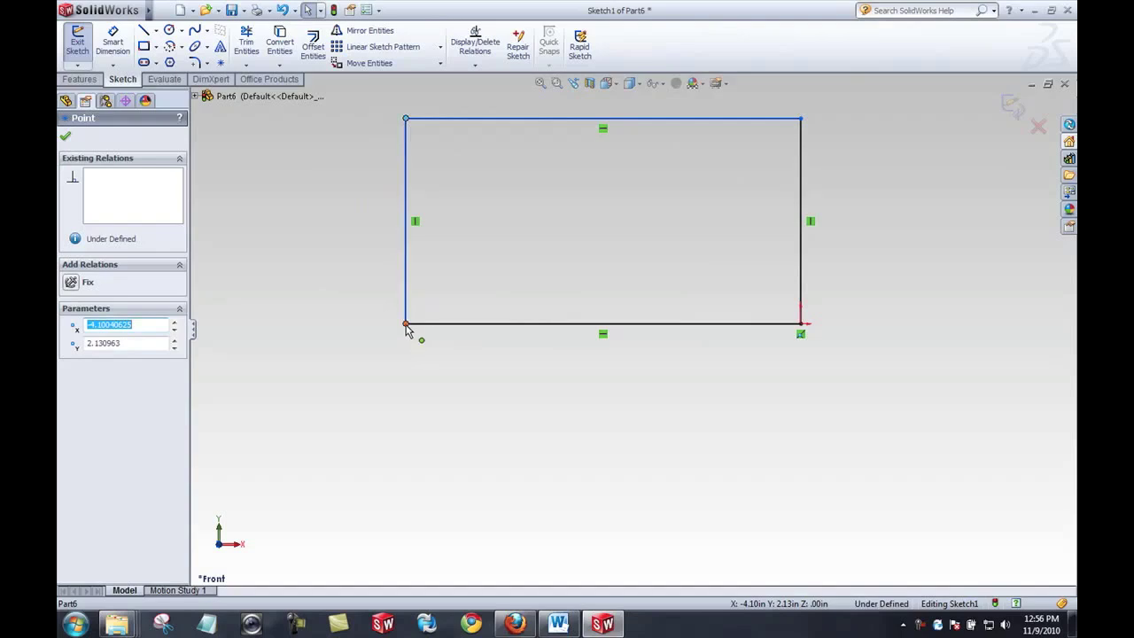
drag(407, 325, 474, 337)
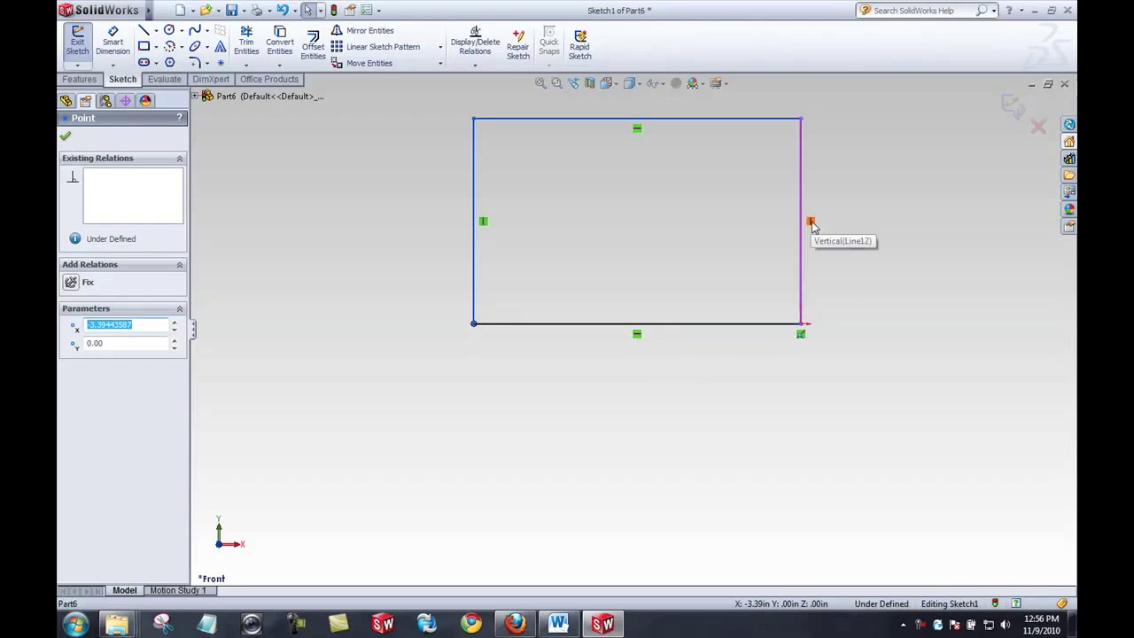
Step: Dimension the rectangle's left edge and set its height to 2 in
click(114, 44)
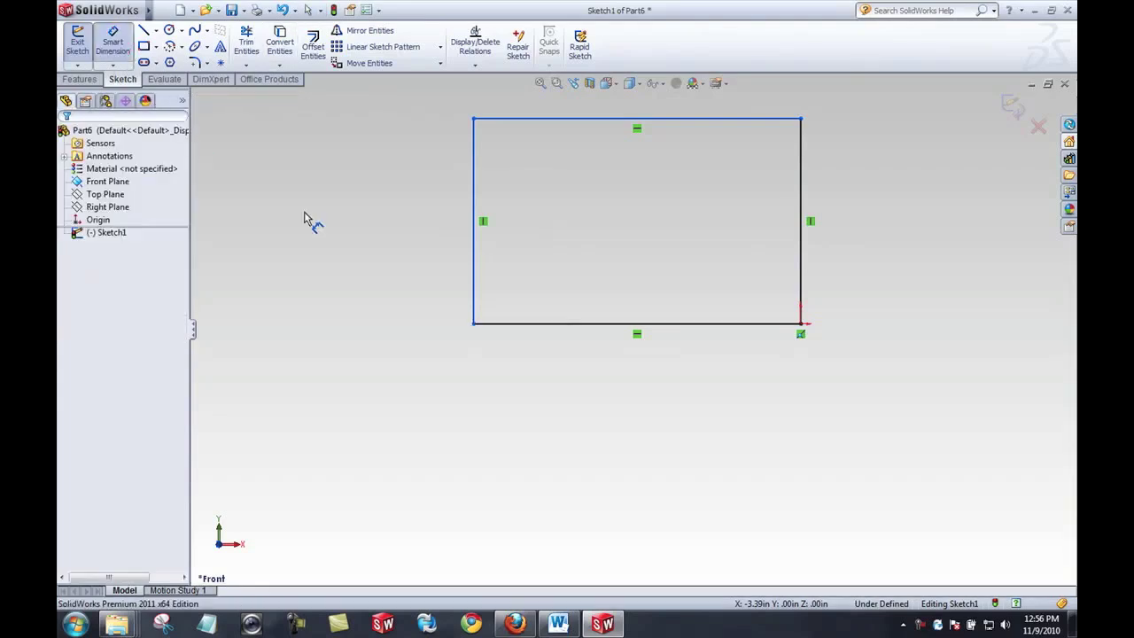
click(474, 220)
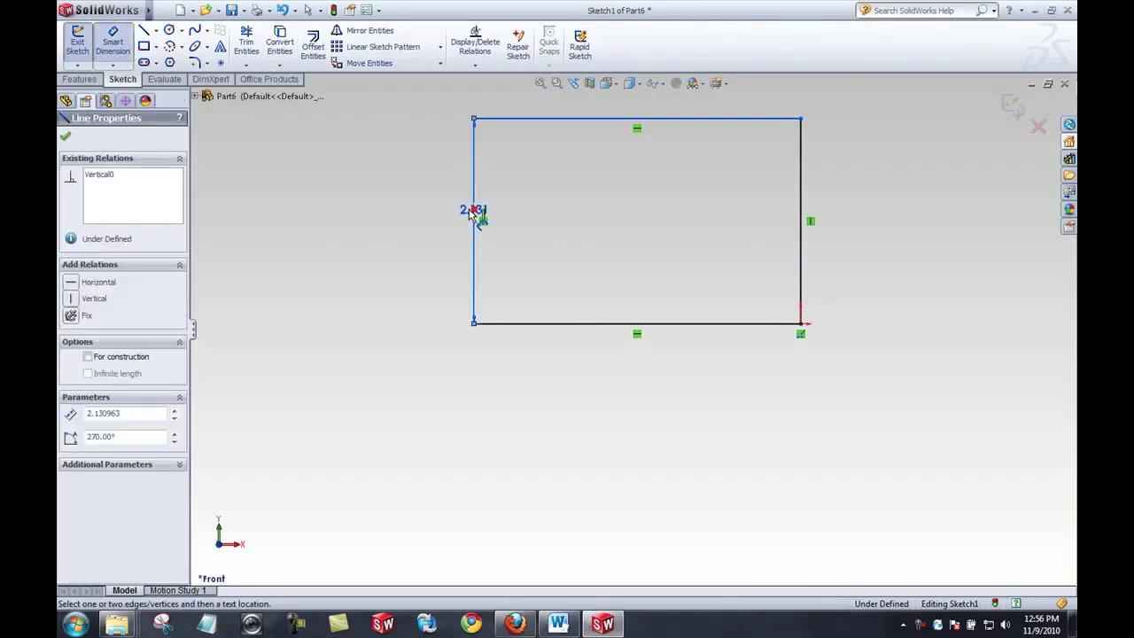
click(401, 222)
text(2)
key(Return)
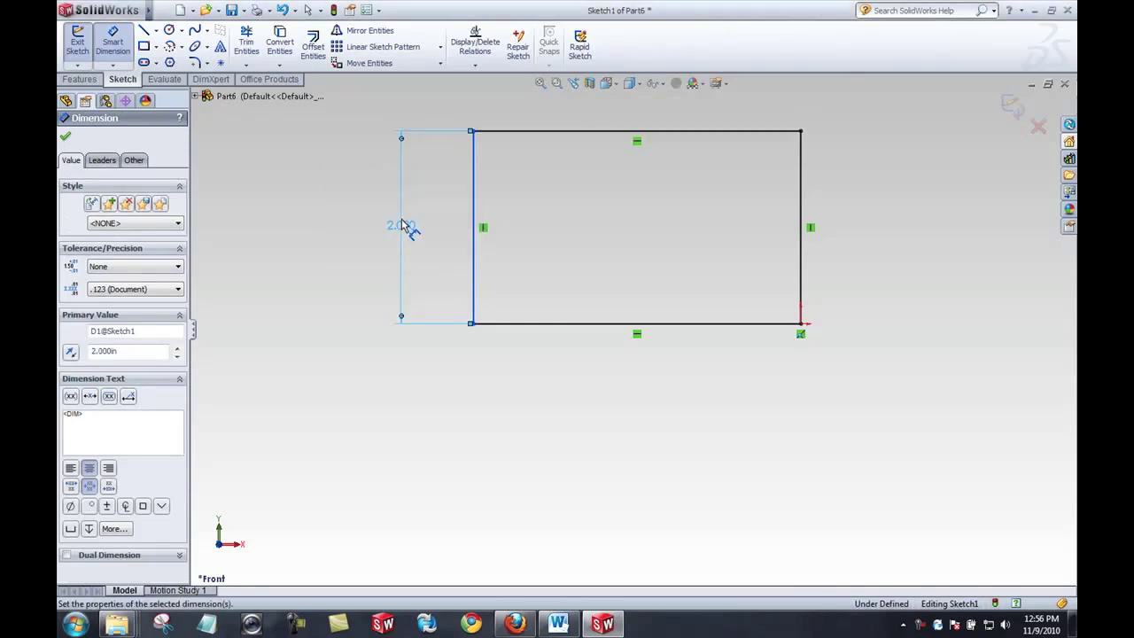
Step: Dimension the rectangle's top edge, set its width to 4 in, and leave the Smart Dimension tool
scroll(714, 217, down, 1)
scroll(709, 217, up, 3)
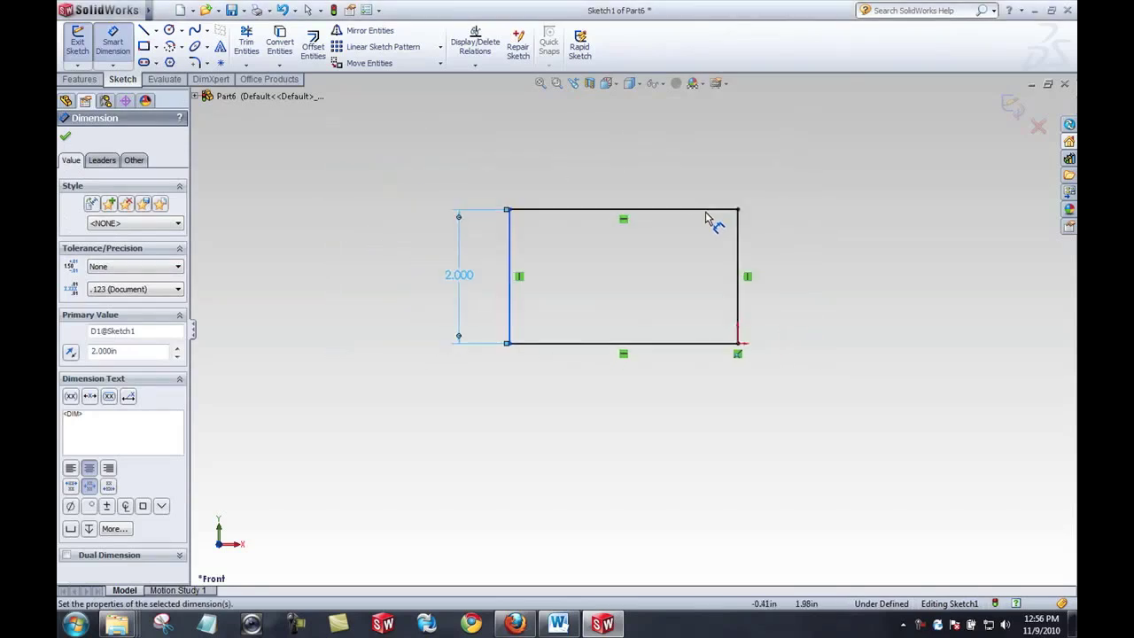
click(658, 210)
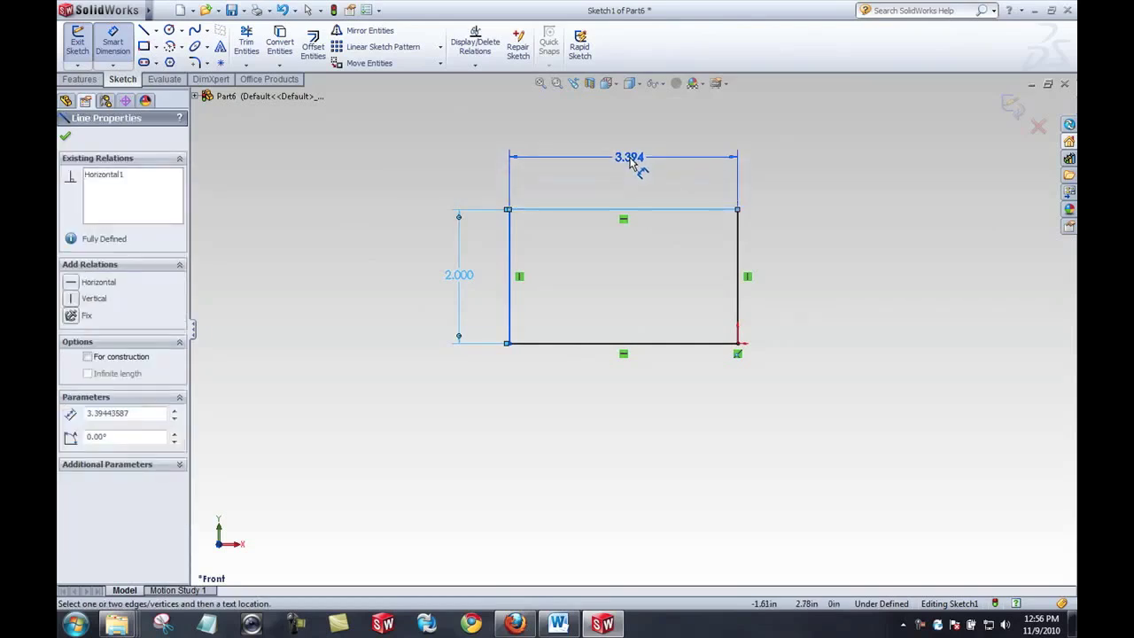
click(631, 162)
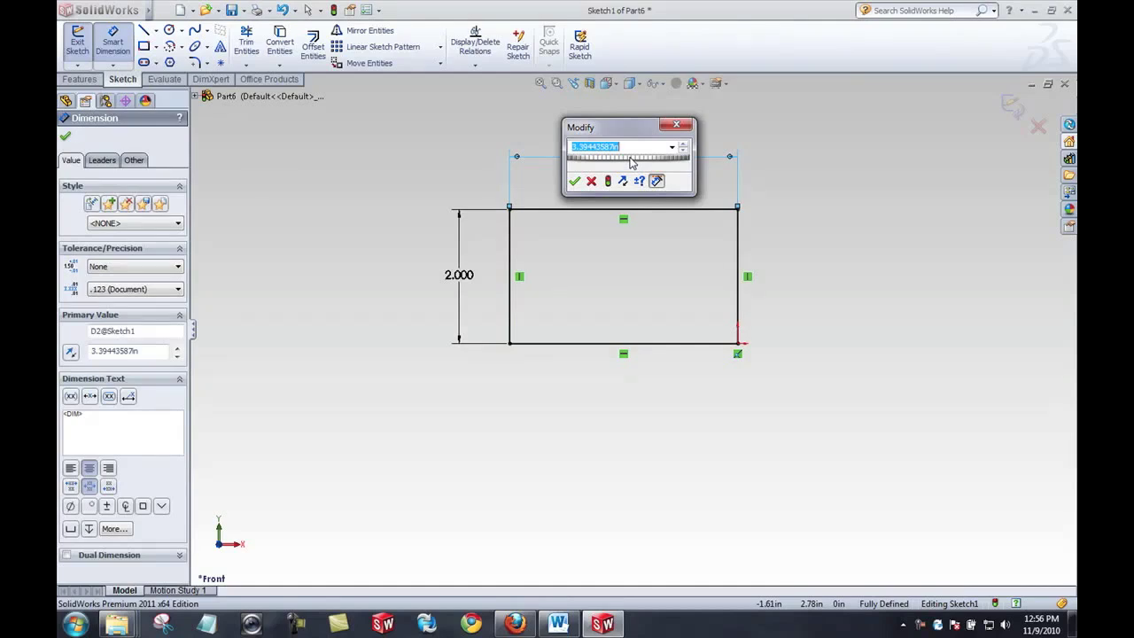
text(4)
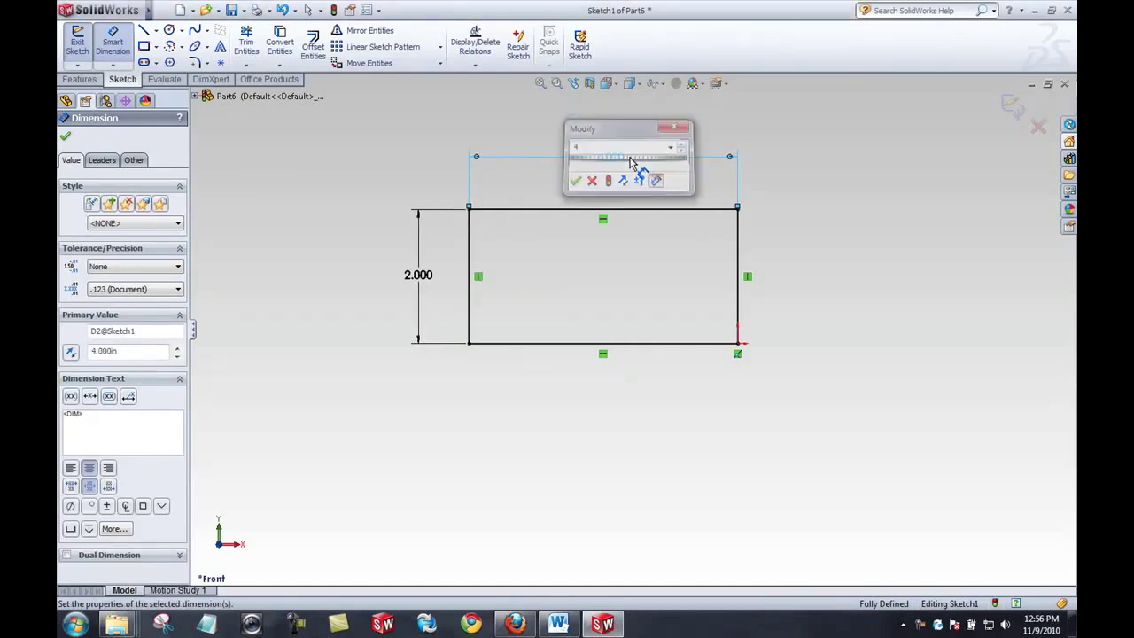
key(Return)
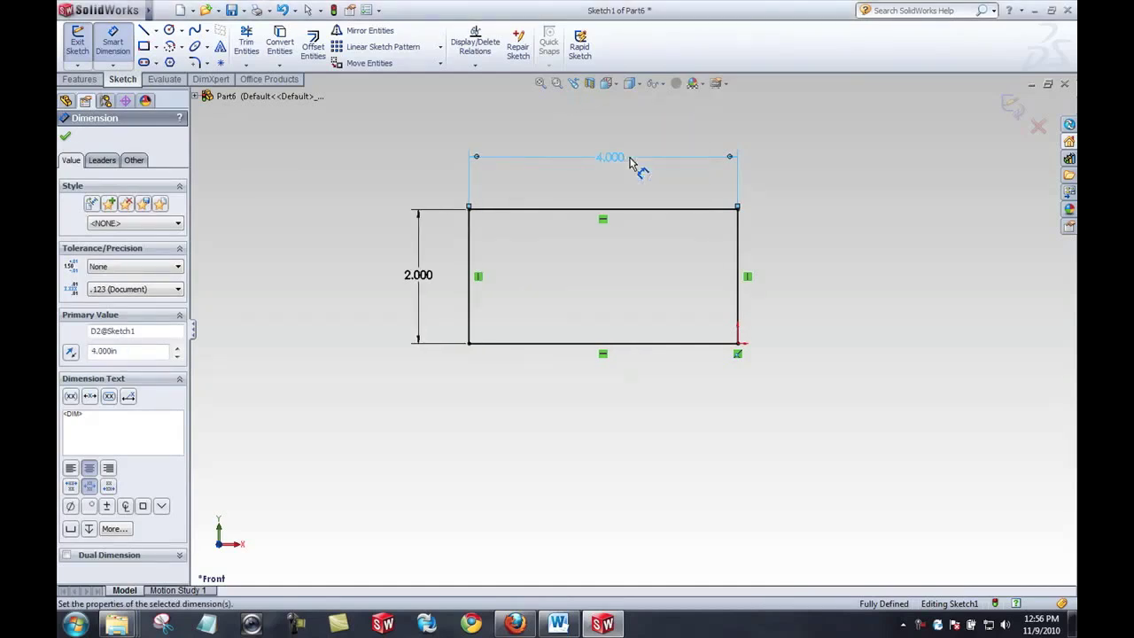
click(118, 49)
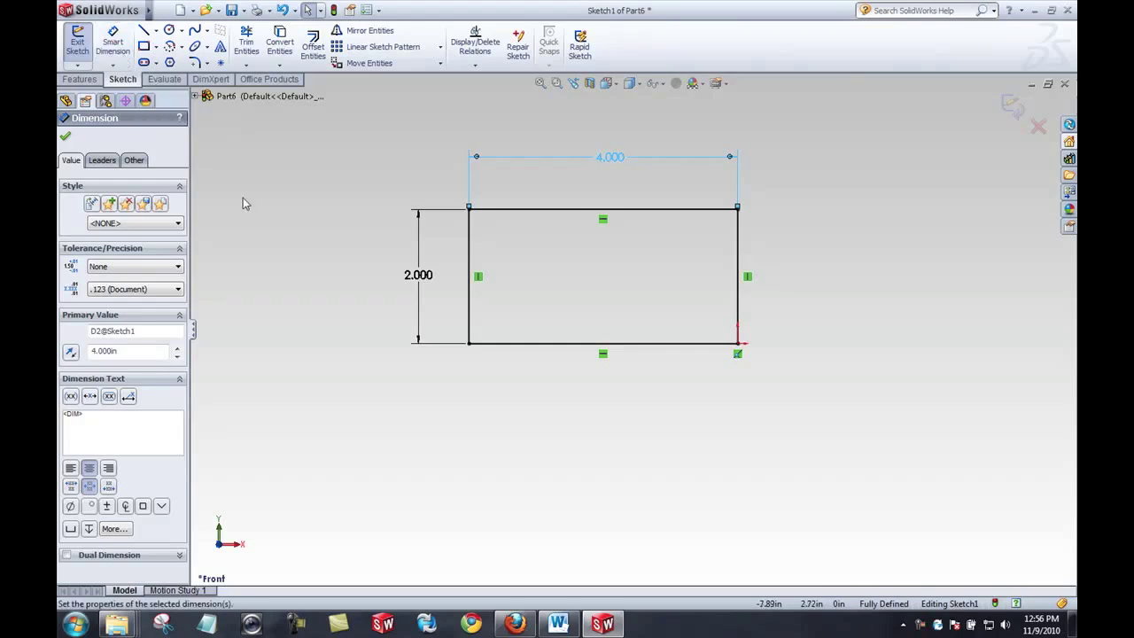
click(310, 245)
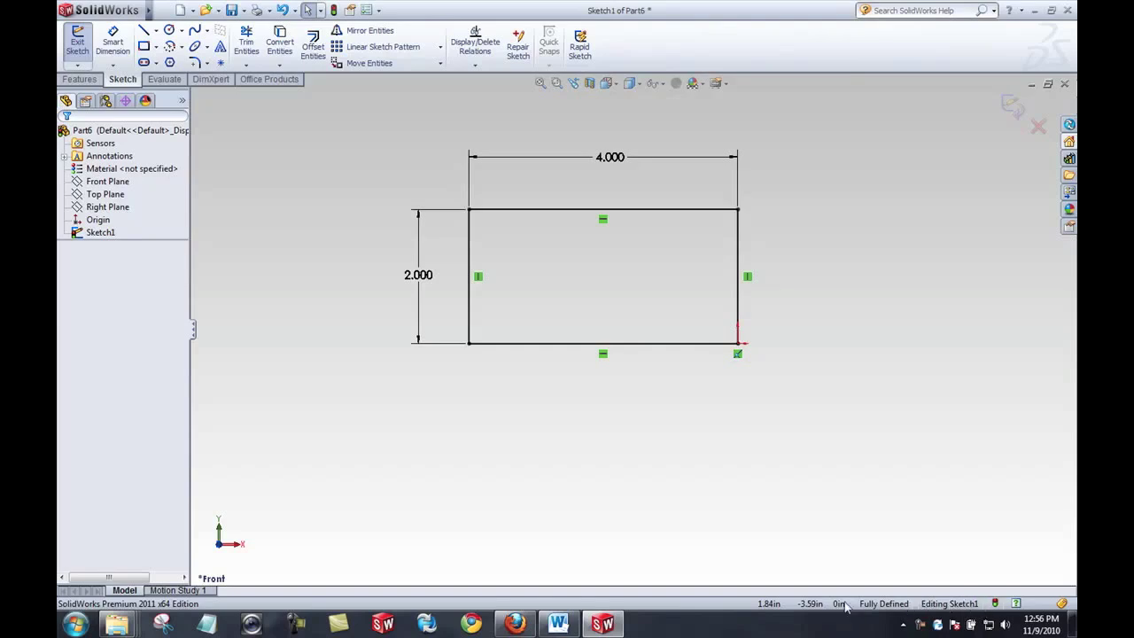
mouse_move(115, 13)
click(191, 11)
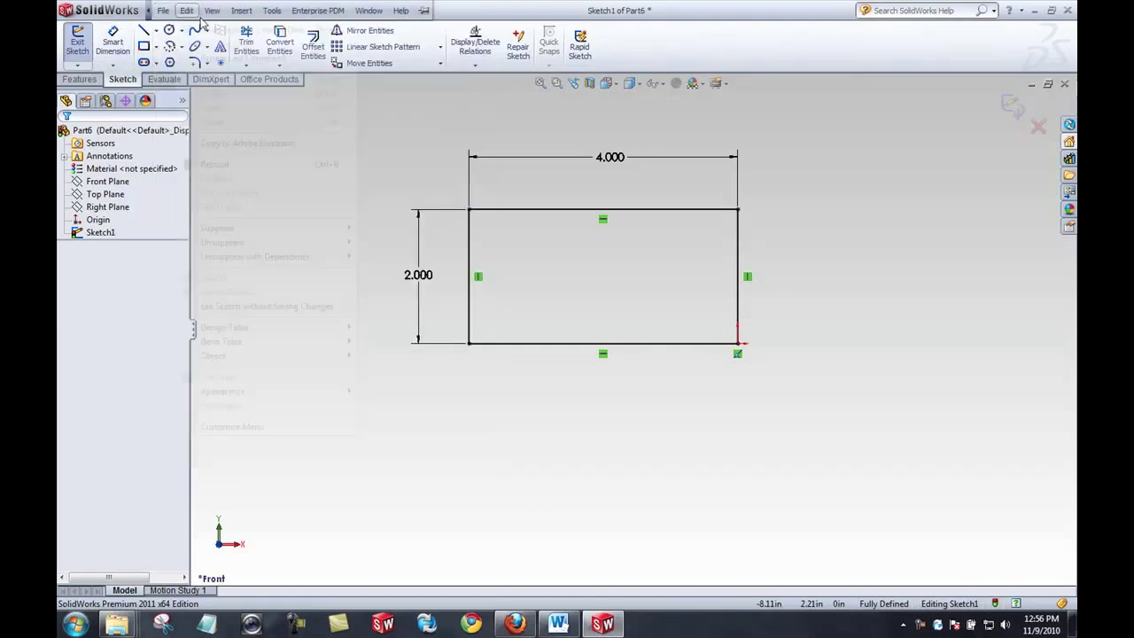
mouse_move(221, 15)
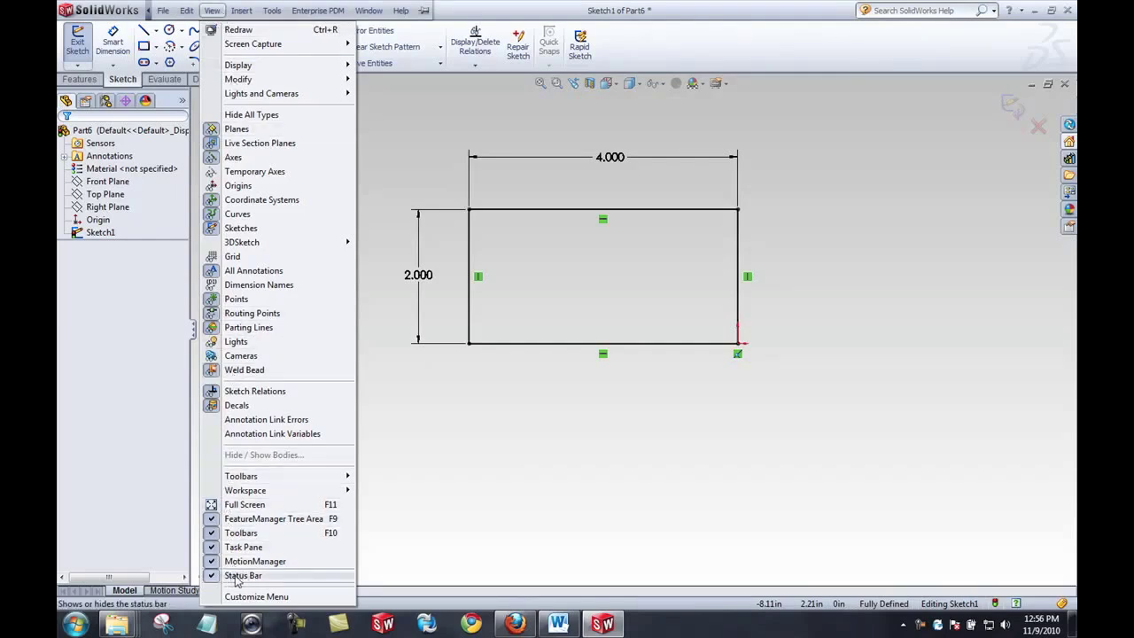
click(636, 503)
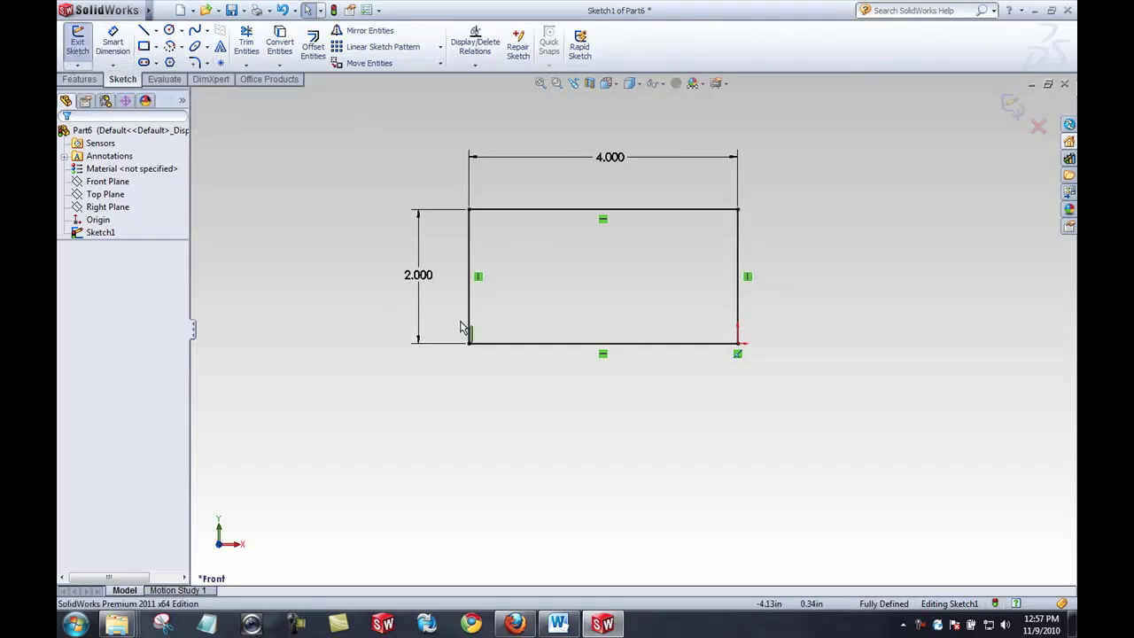
Step: Exit the rectangle sketch, keeping its changes, and clear the selection
click(1012, 105)
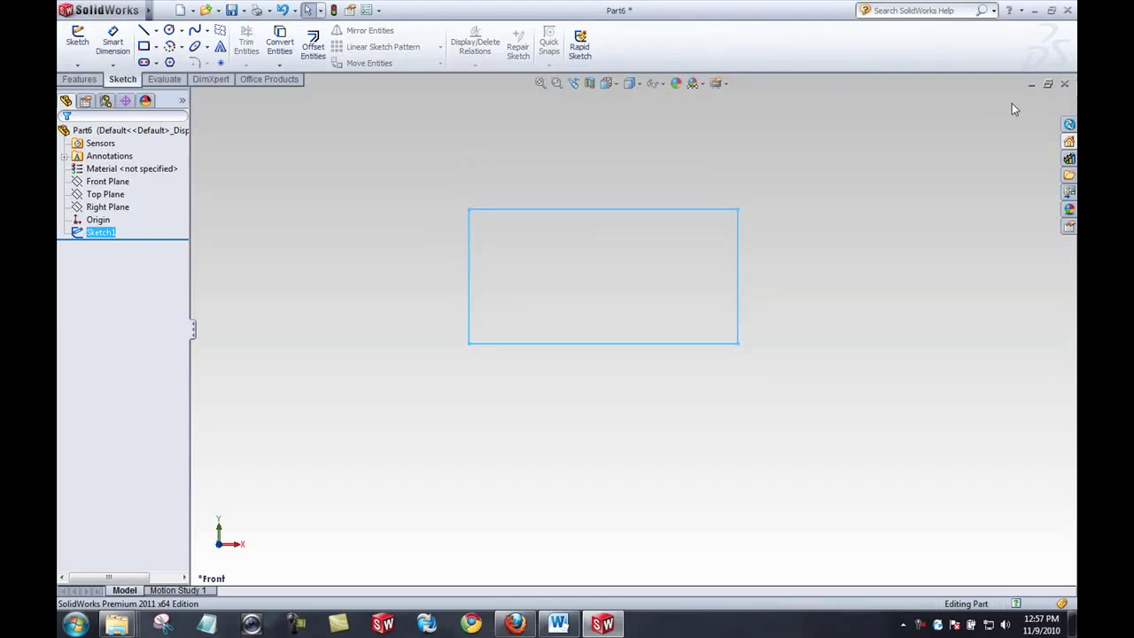
click(857, 215)
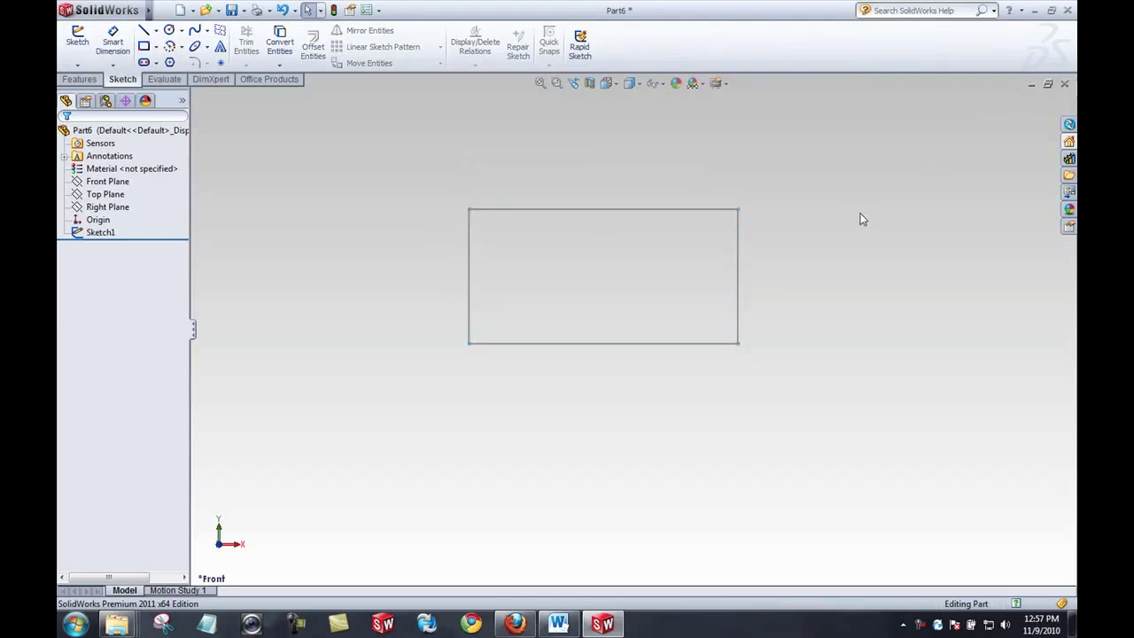
Step: Extrude the rectangle sketch into a solid block with a blind depth of 2 in
mouse_move(702, 444)
middle_down()
mouse_move(679, 420)
mouse_move(643, 421)
mouse_move(600, 387)
mouse_move(586, 437)
middle_up()
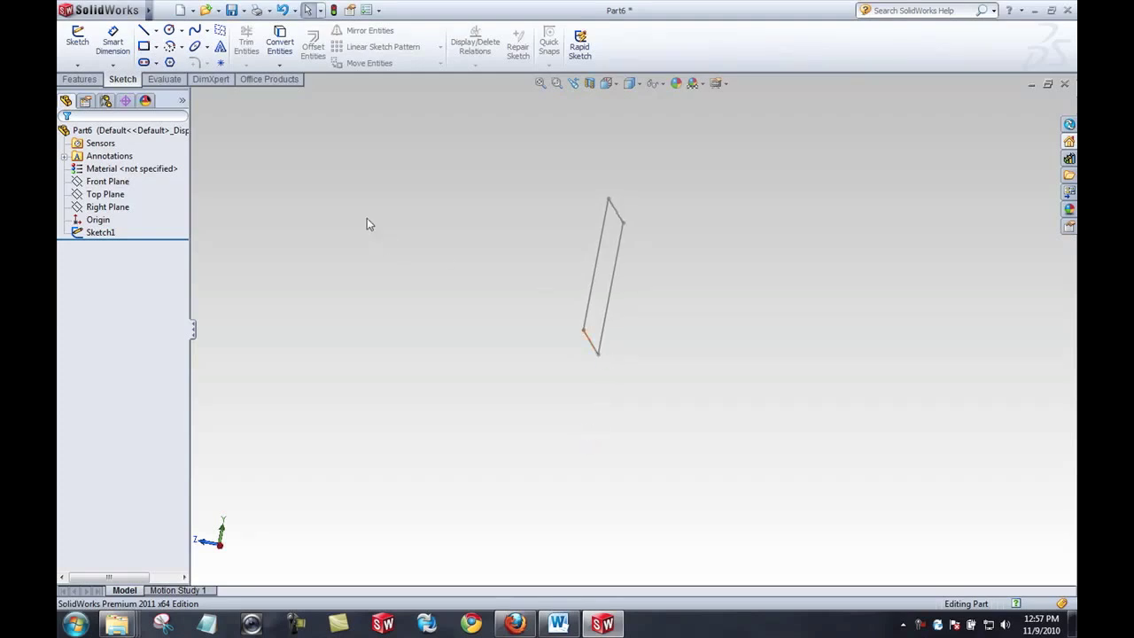
click(79, 79)
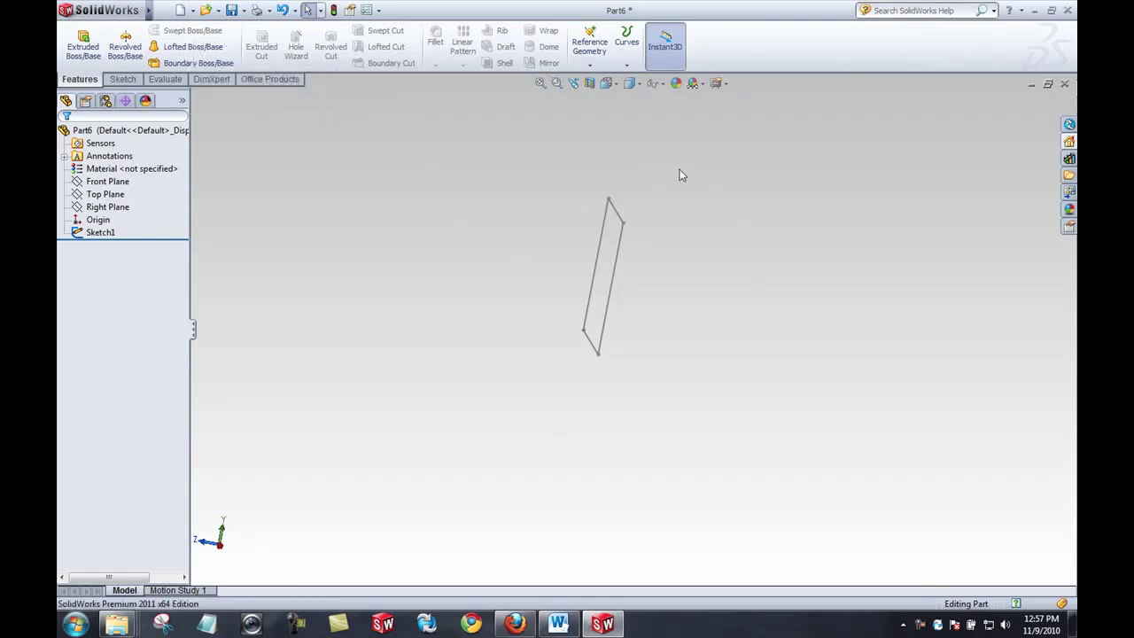
click(81, 52)
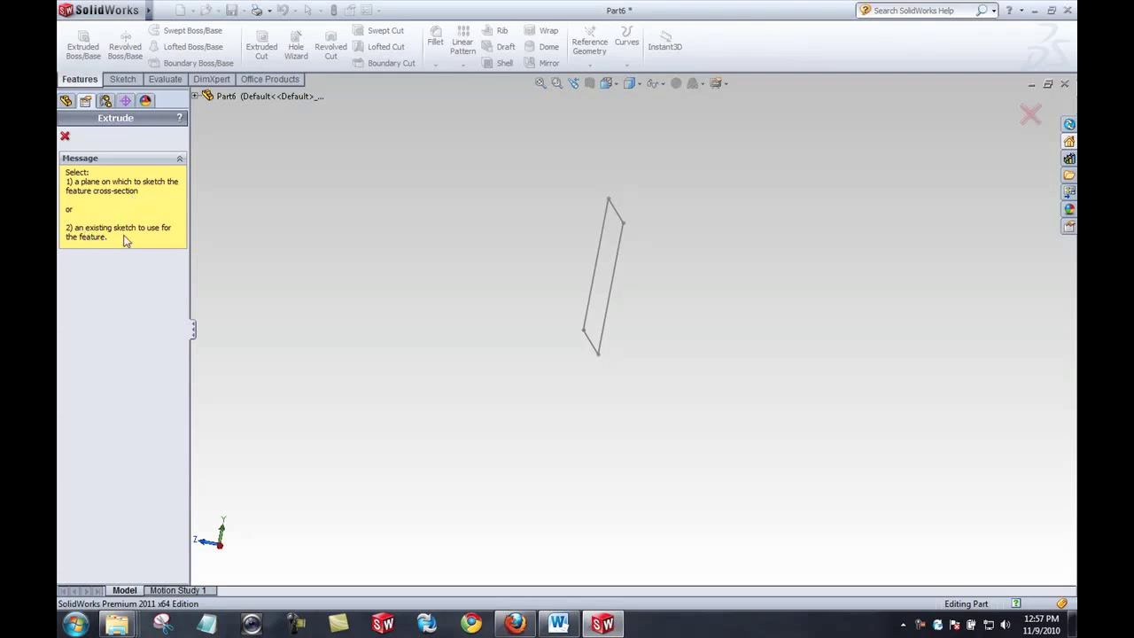
click(593, 286)
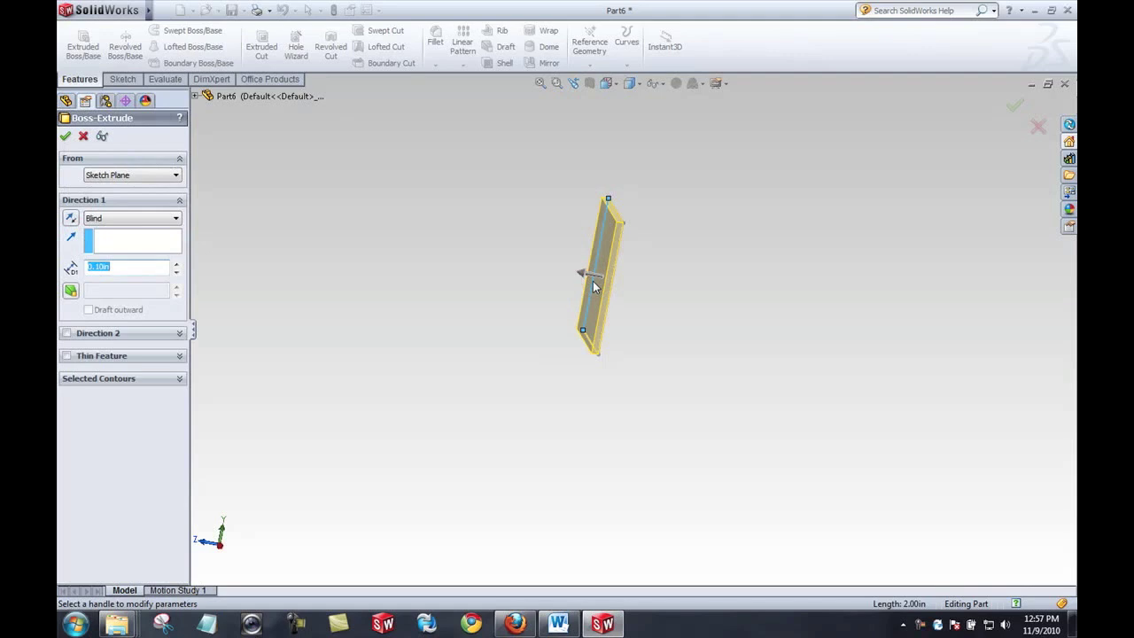
click(585, 276)
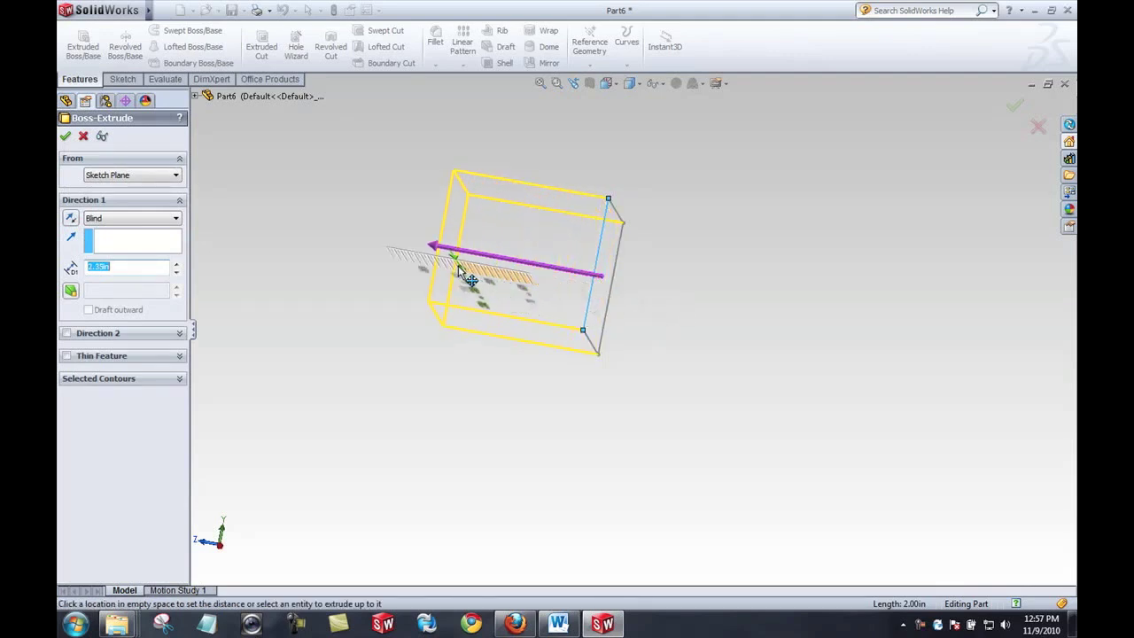
click(459, 266)
click(437, 255)
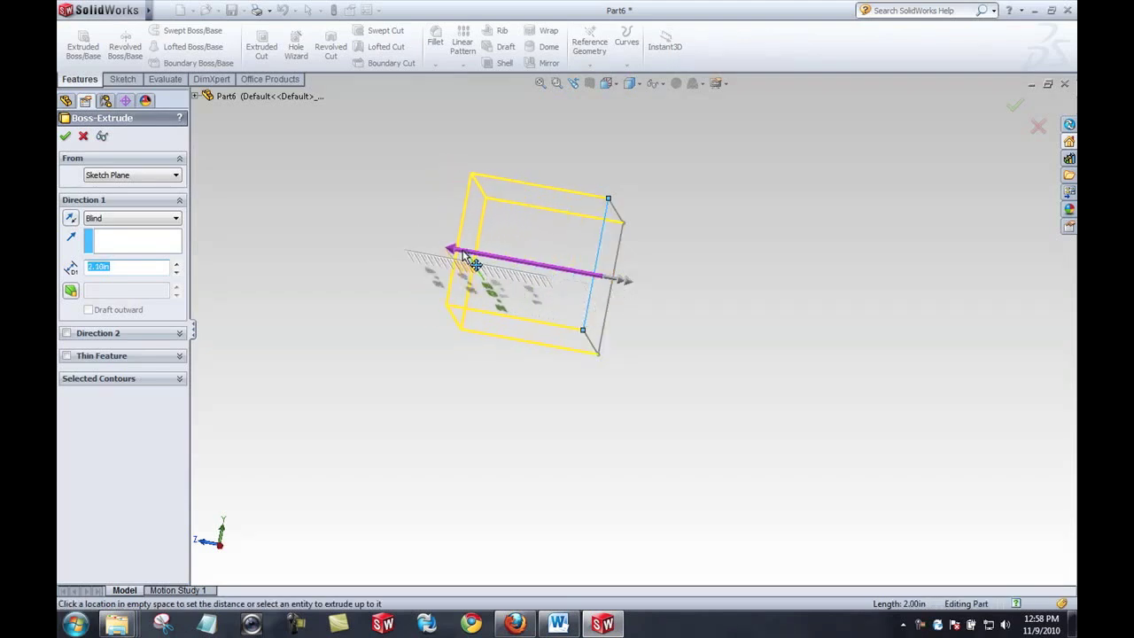
click(490, 258)
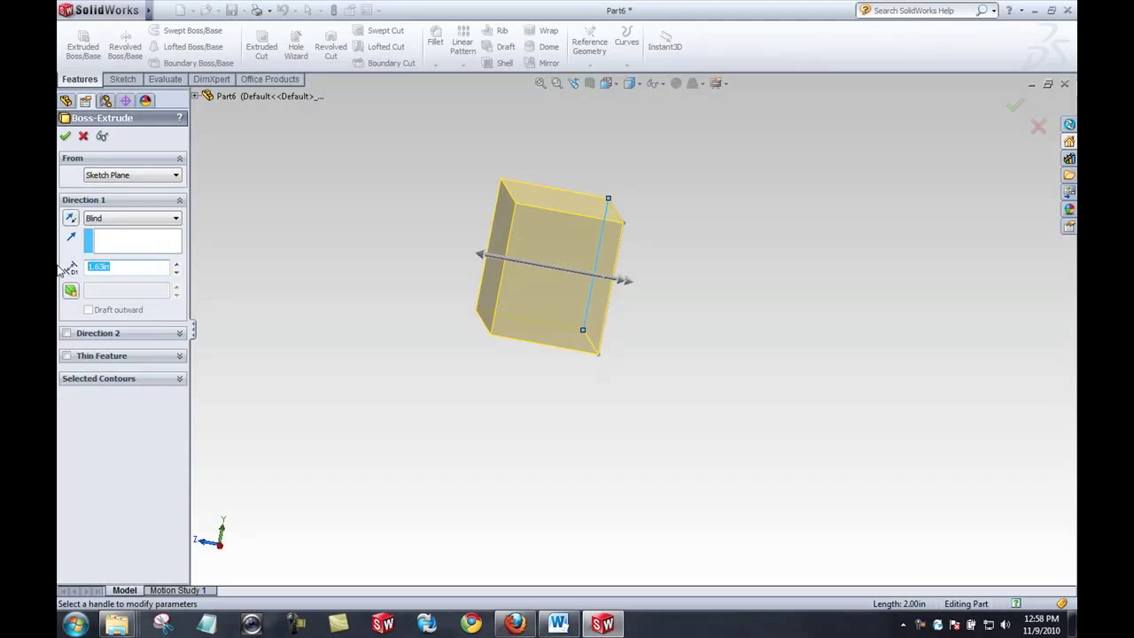
text(2)
key(Return)
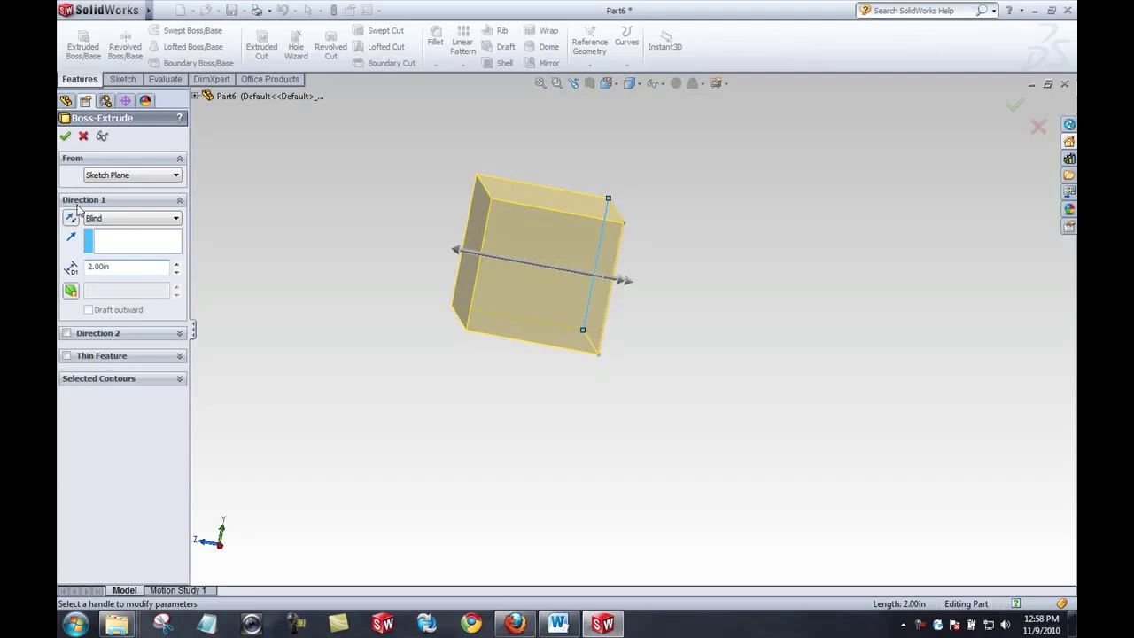
click(65, 137)
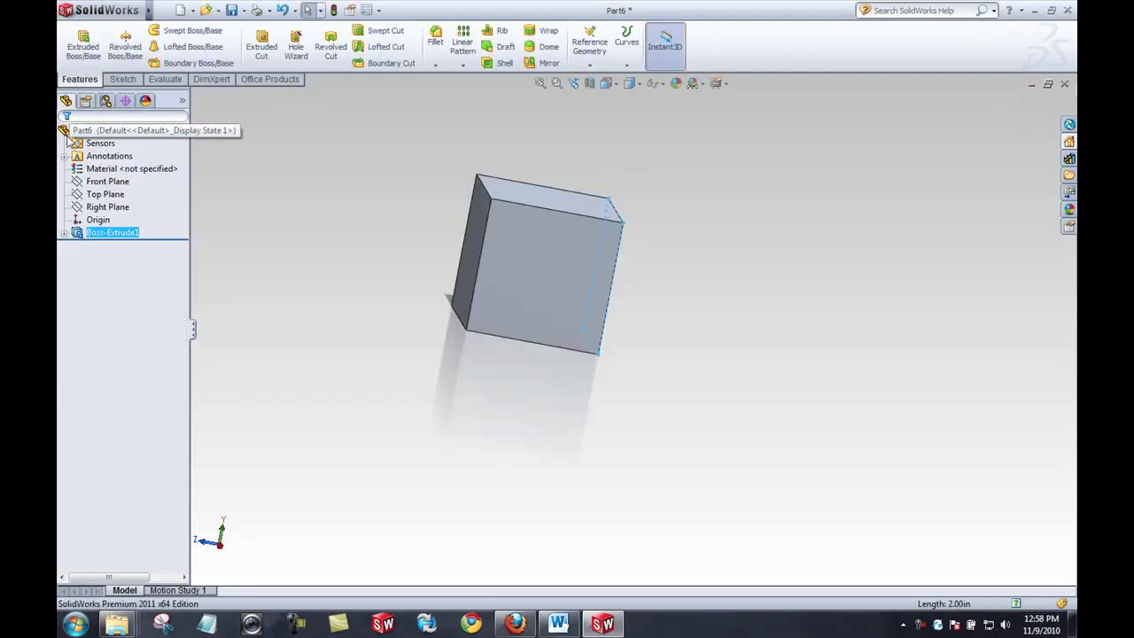
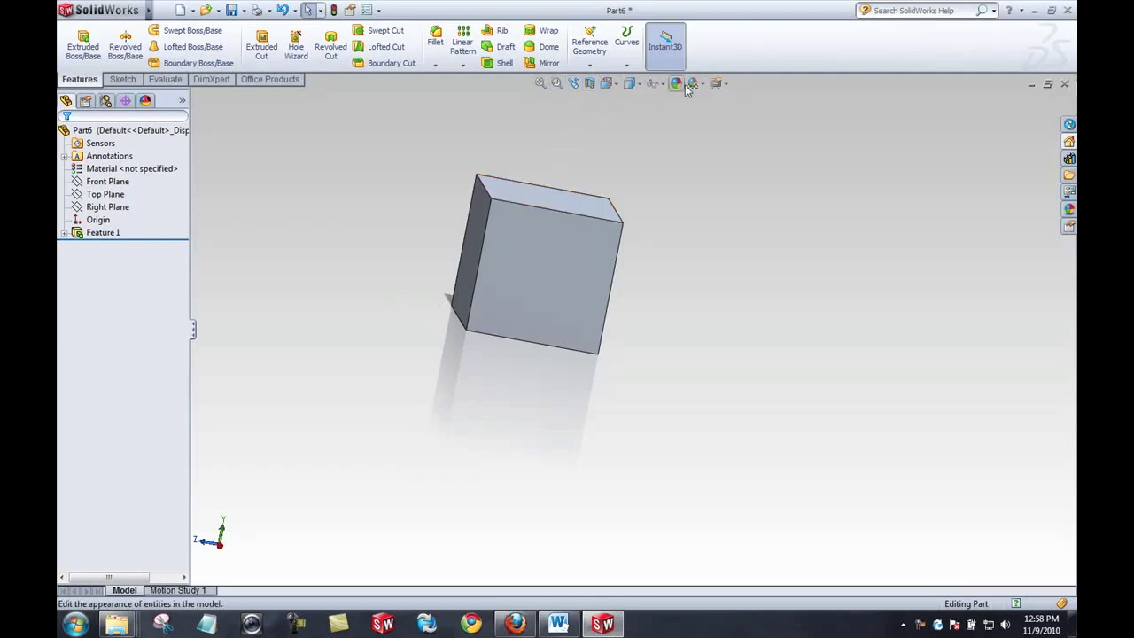
Step: Start a constant-radius fillet and select the front, left and back edges of the block's top face
click(611, 85)
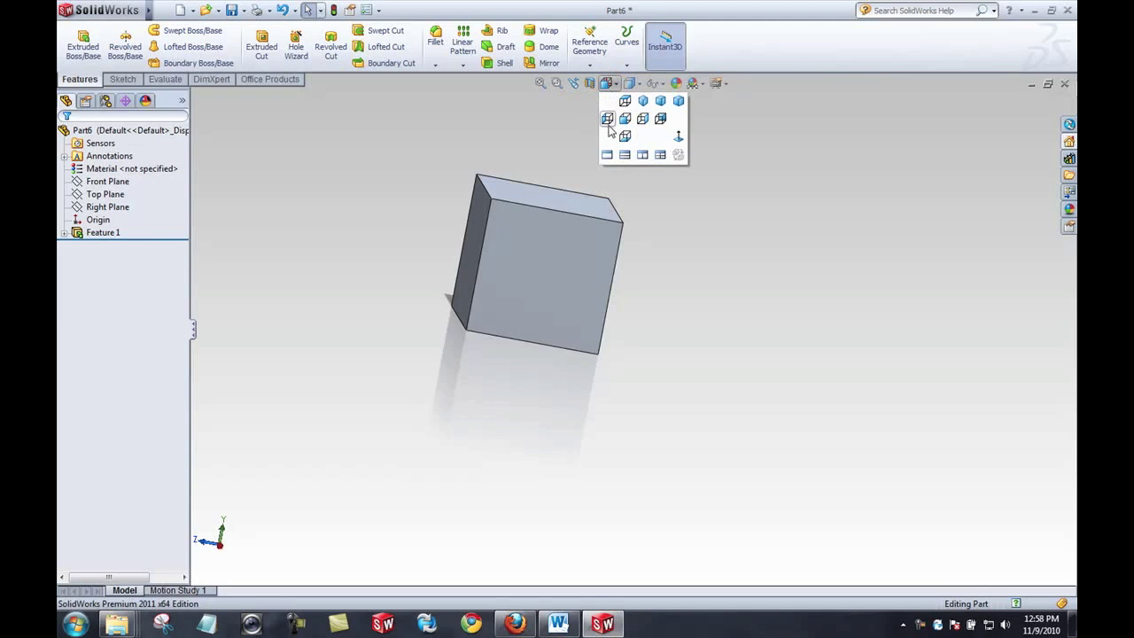
click(644, 119)
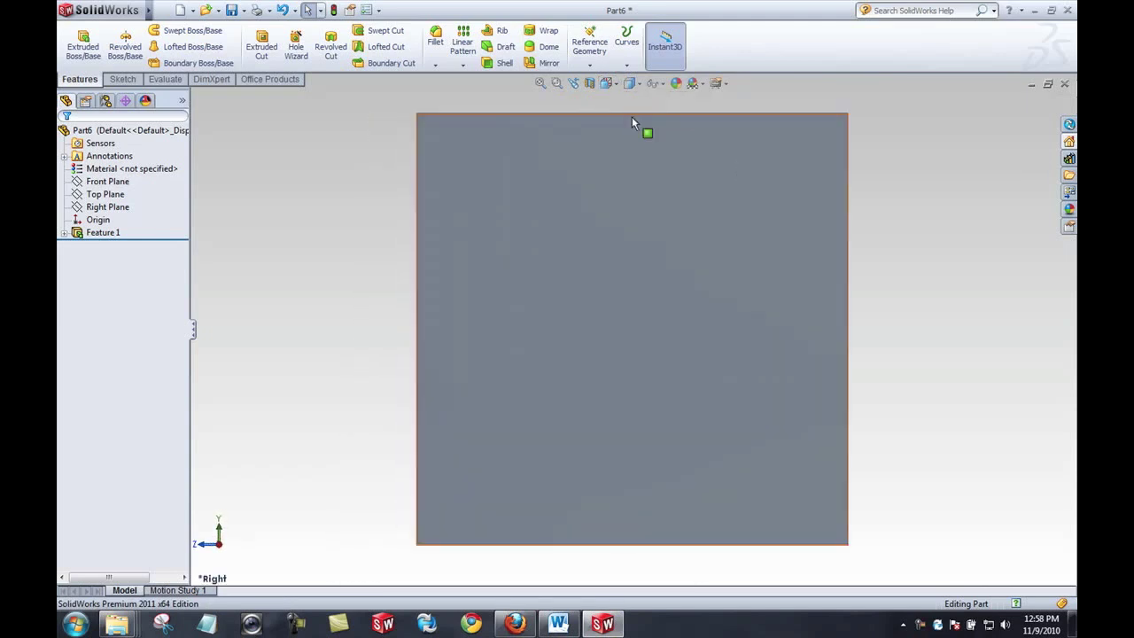
click(608, 83)
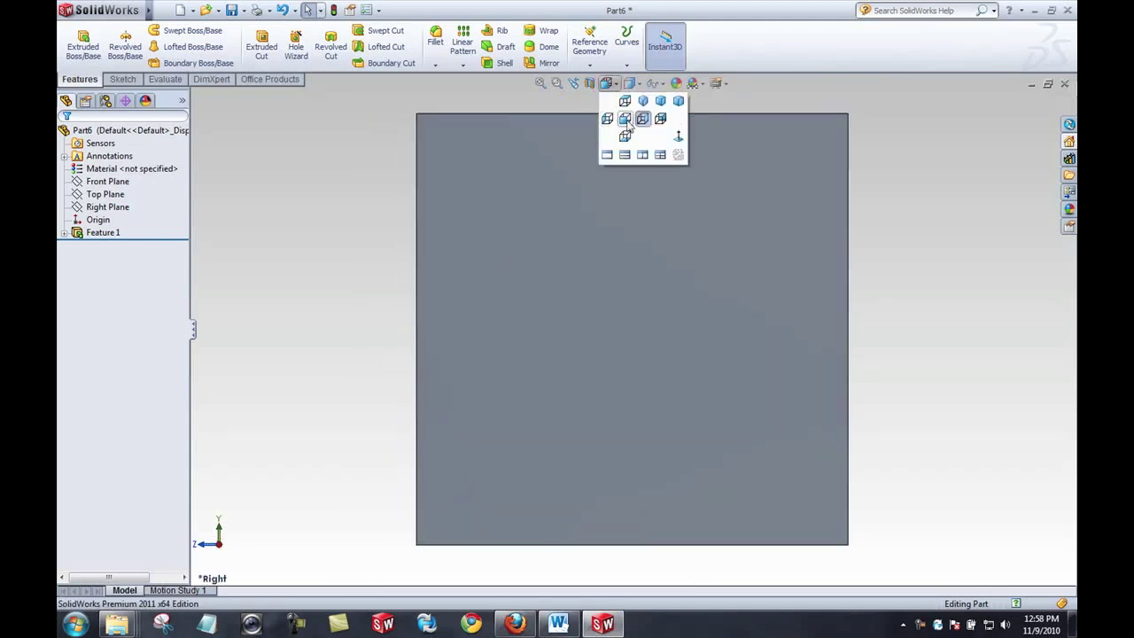
click(643, 102)
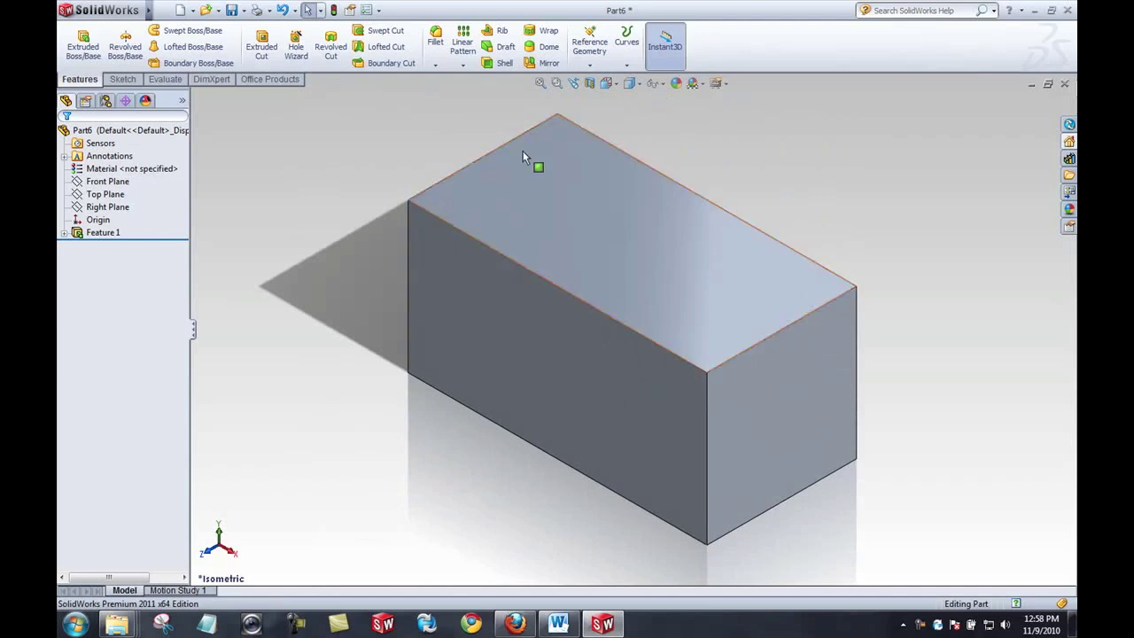
click(295, 215)
click(435, 45)
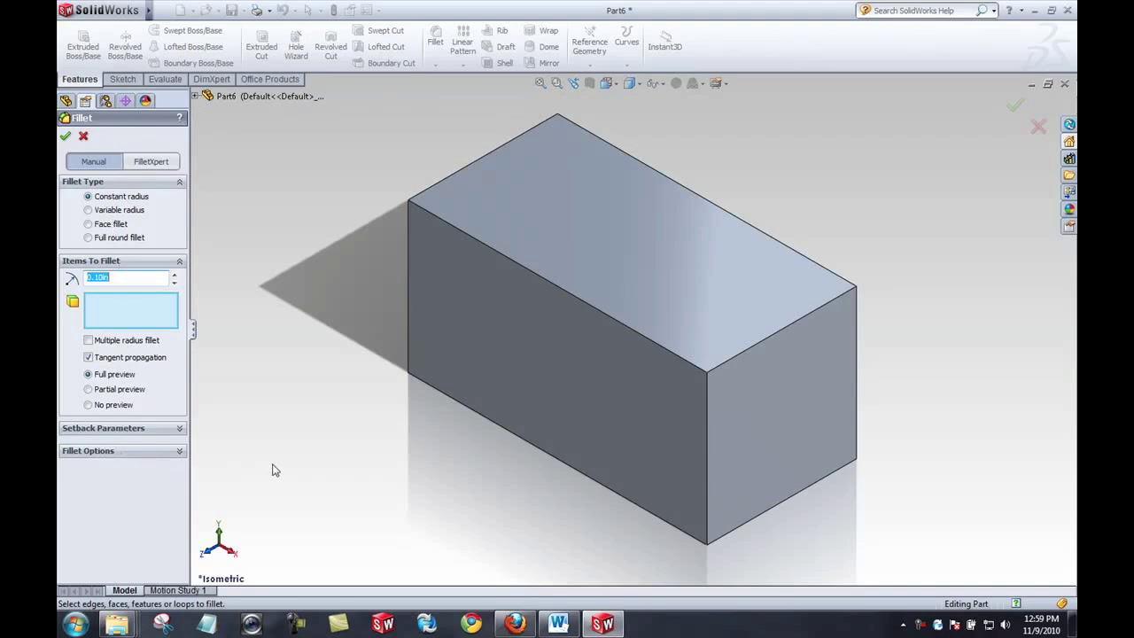
click(499, 258)
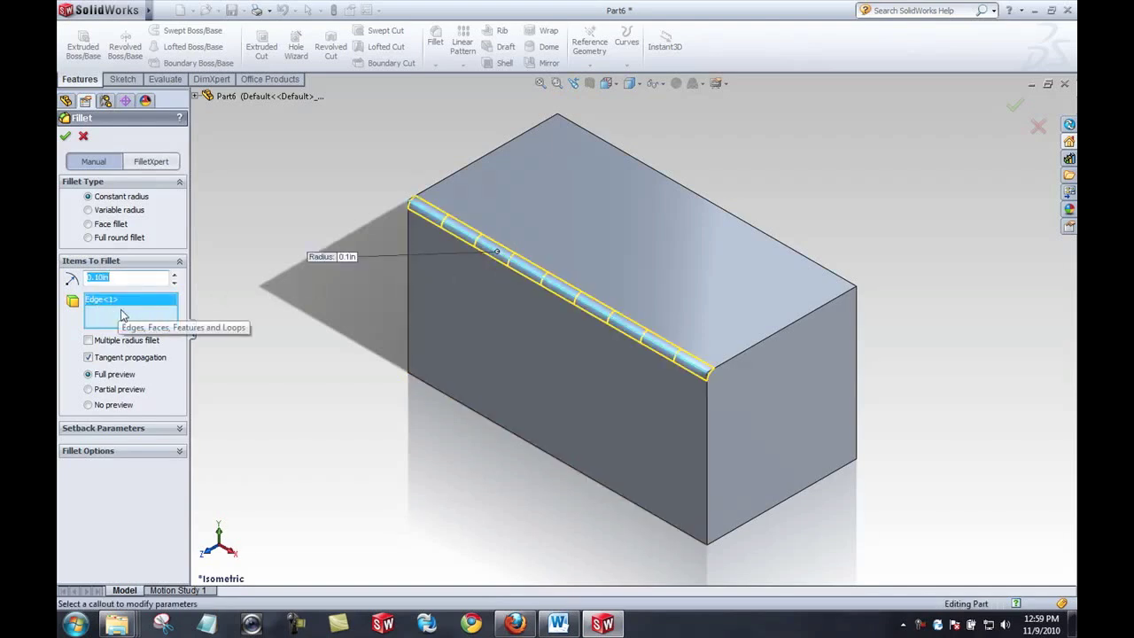
click(471, 165)
click(613, 146)
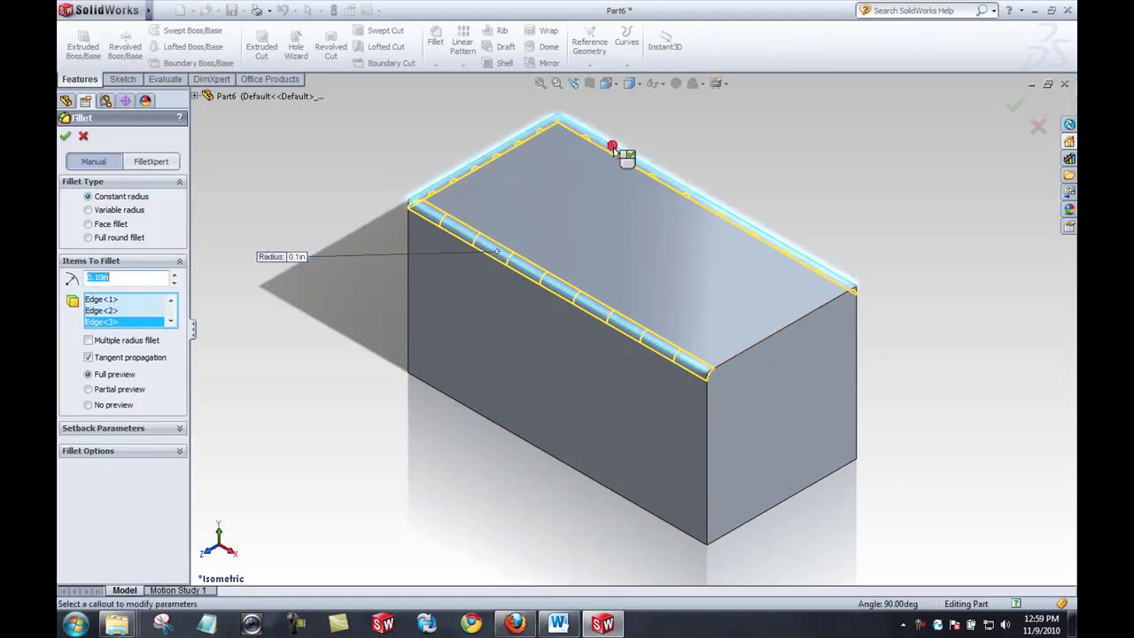
click(752, 350)
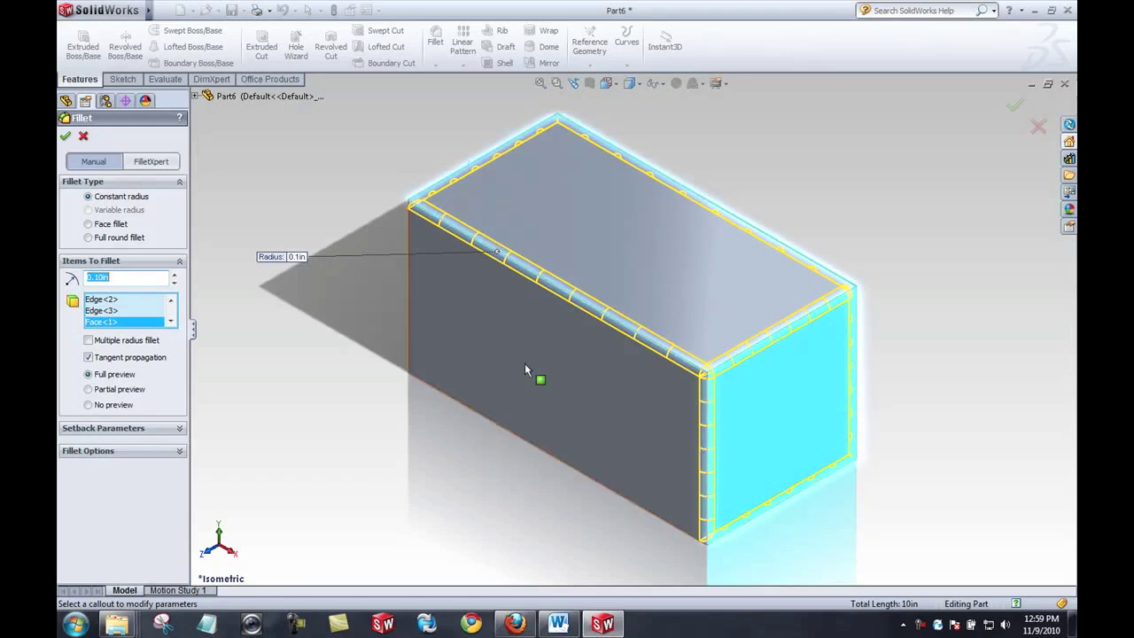
right_click(120, 327)
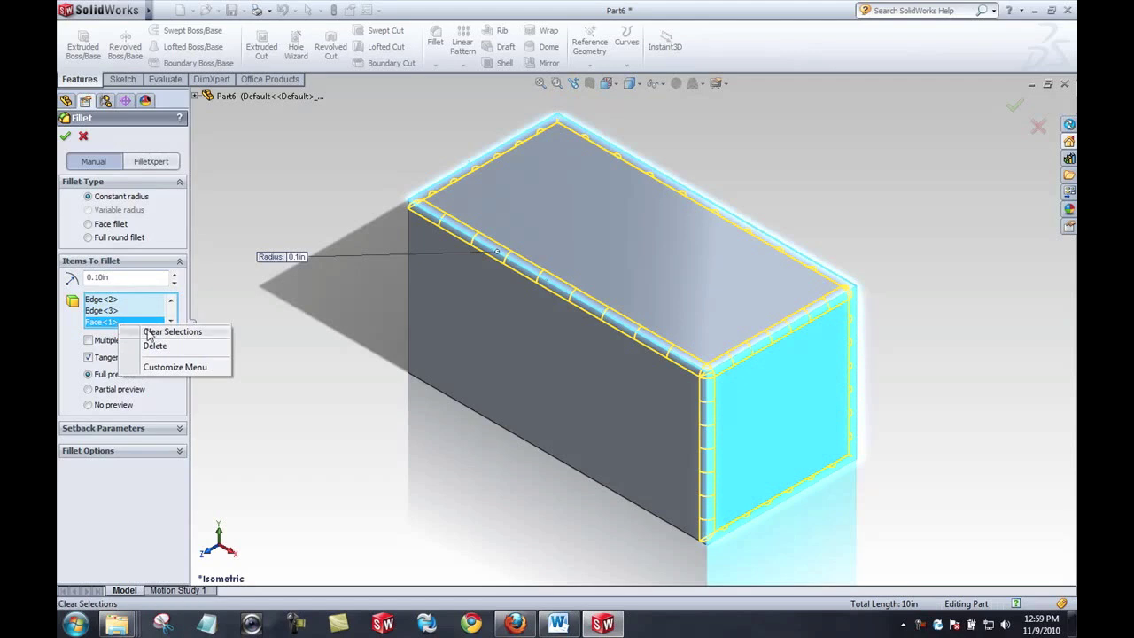
click(156, 347)
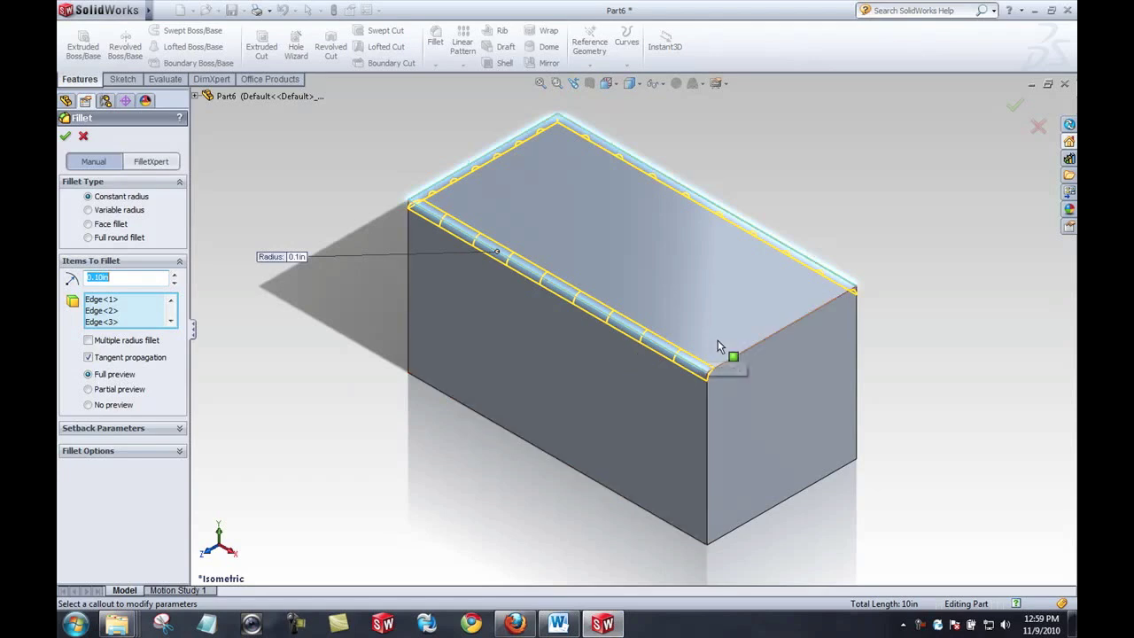
Step: Add the top face's remaining edge to the fillet with full preview, set the radius to 0.25 in, and apply it
click(754, 351)
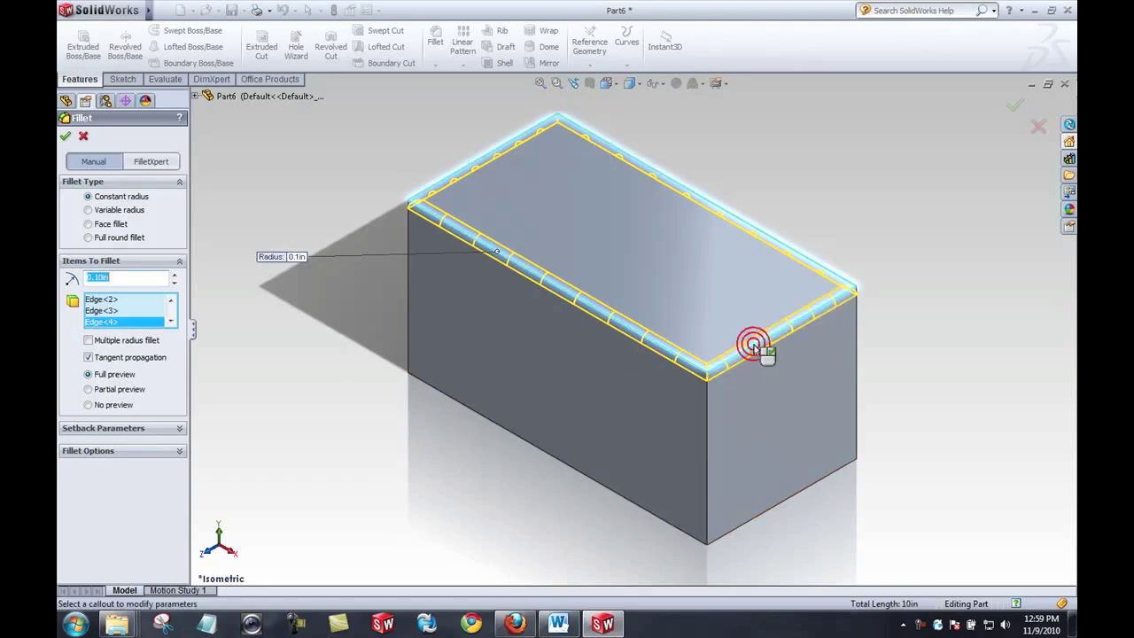
click(89, 390)
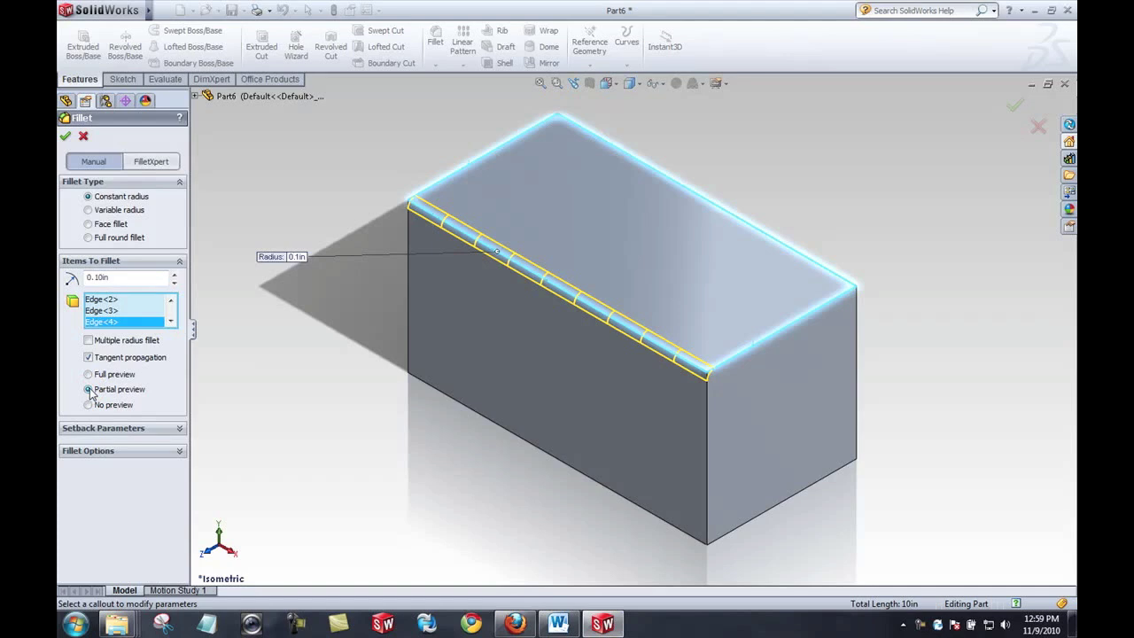
click(88, 374)
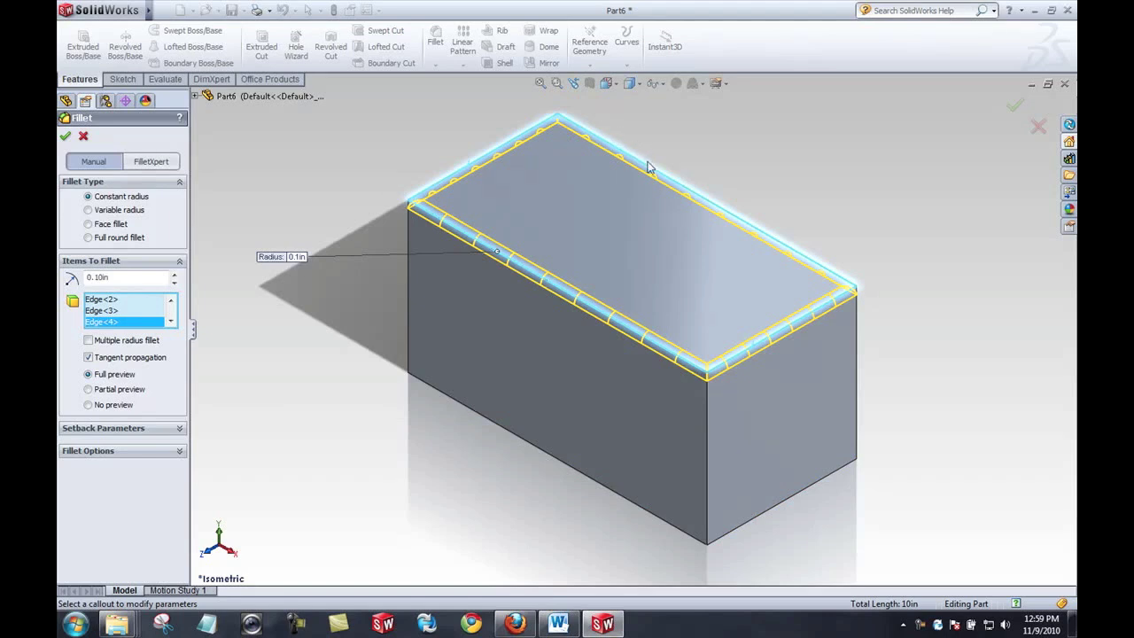
double_click(130, 278)
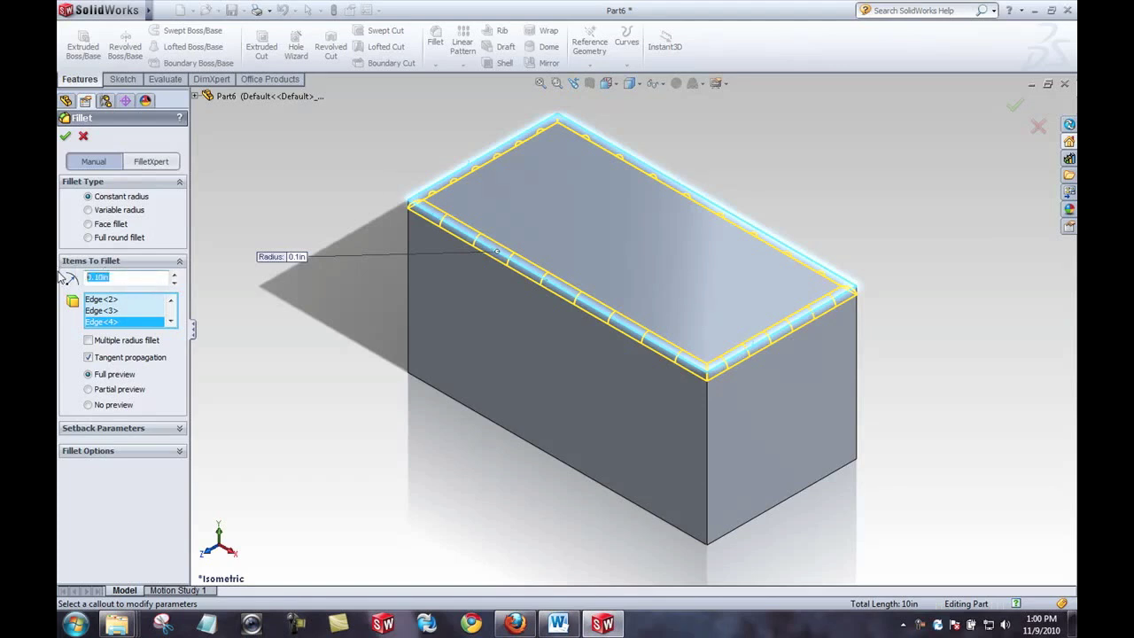
text(.25)
key(Return)
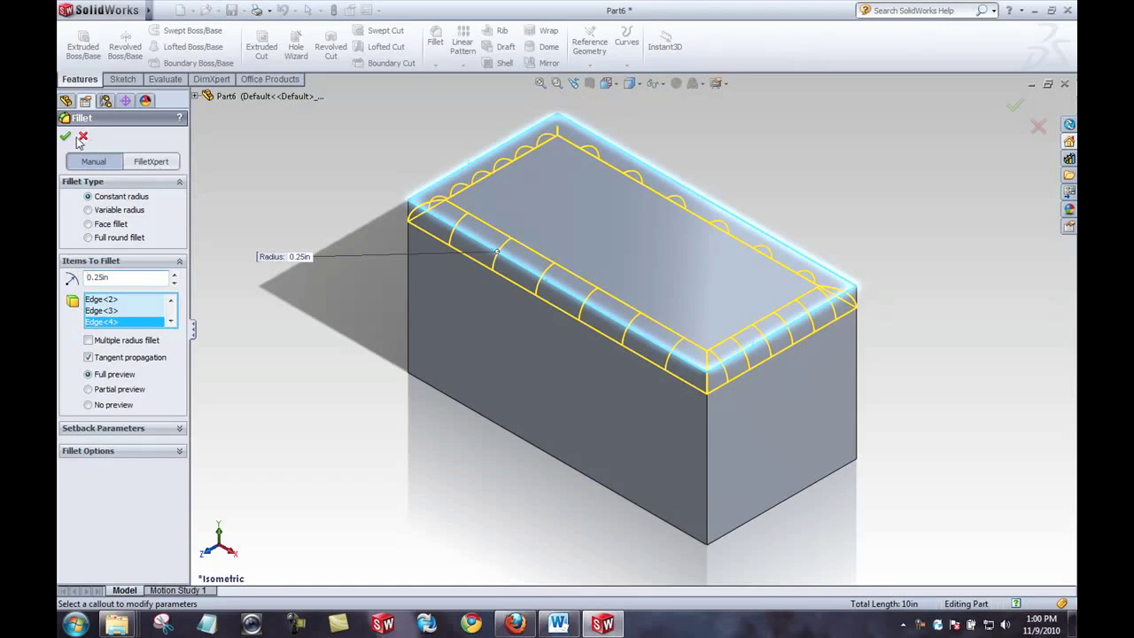
click(1015, 107)
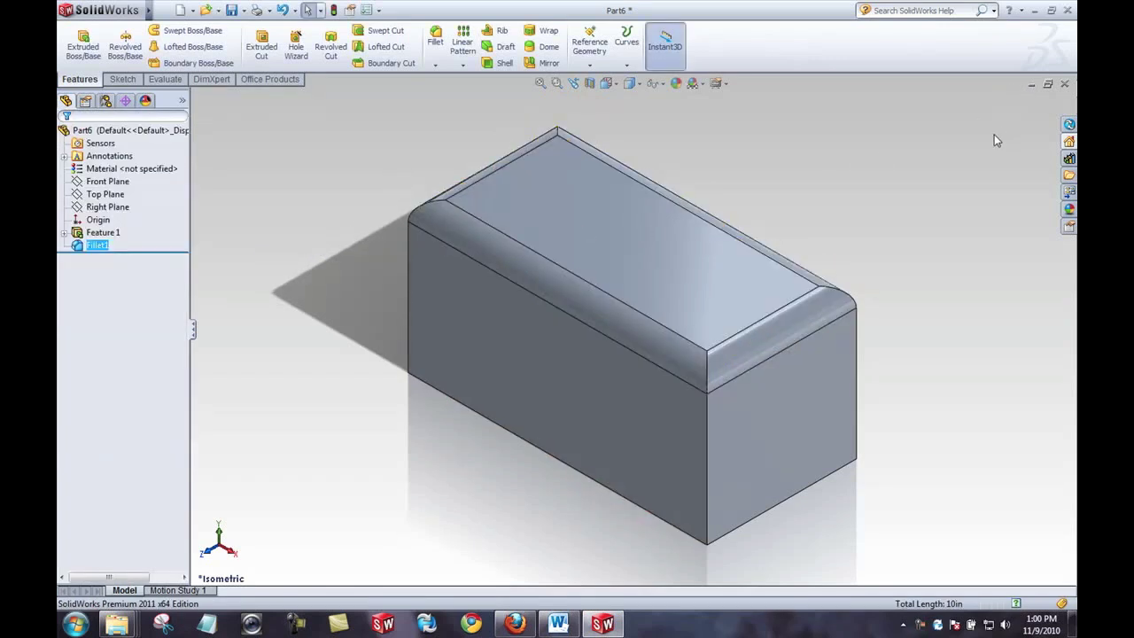
Step: Start a sketch on the block's large front face and draw a circle of about 0.44 in radius near its middle
middle_drag(422, 465, 964, 552)
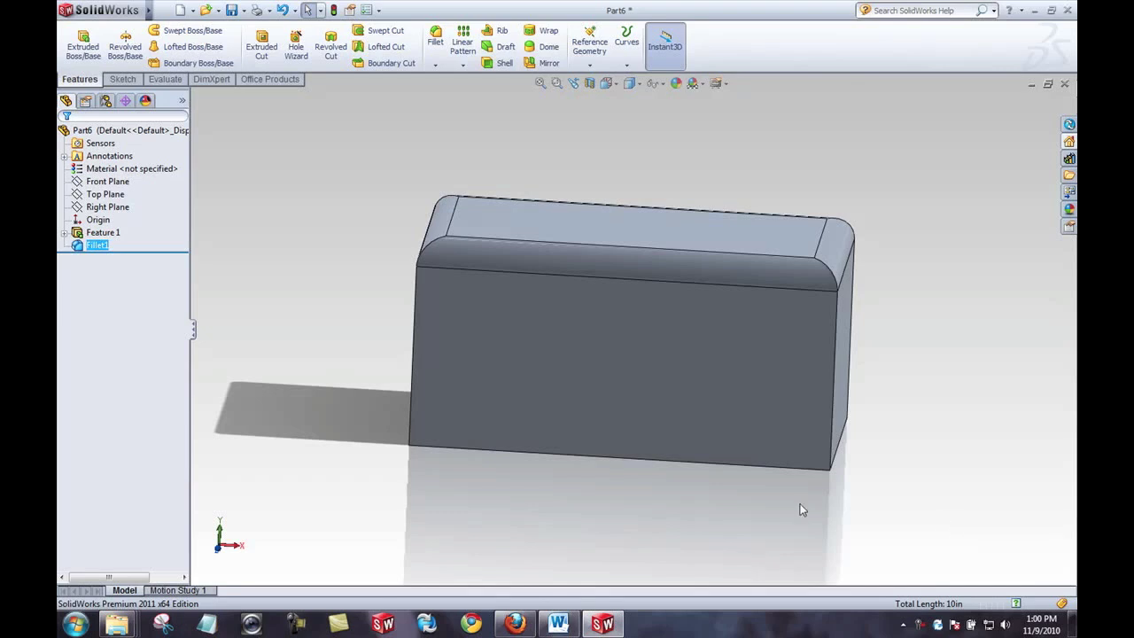
right_click(614, 358)
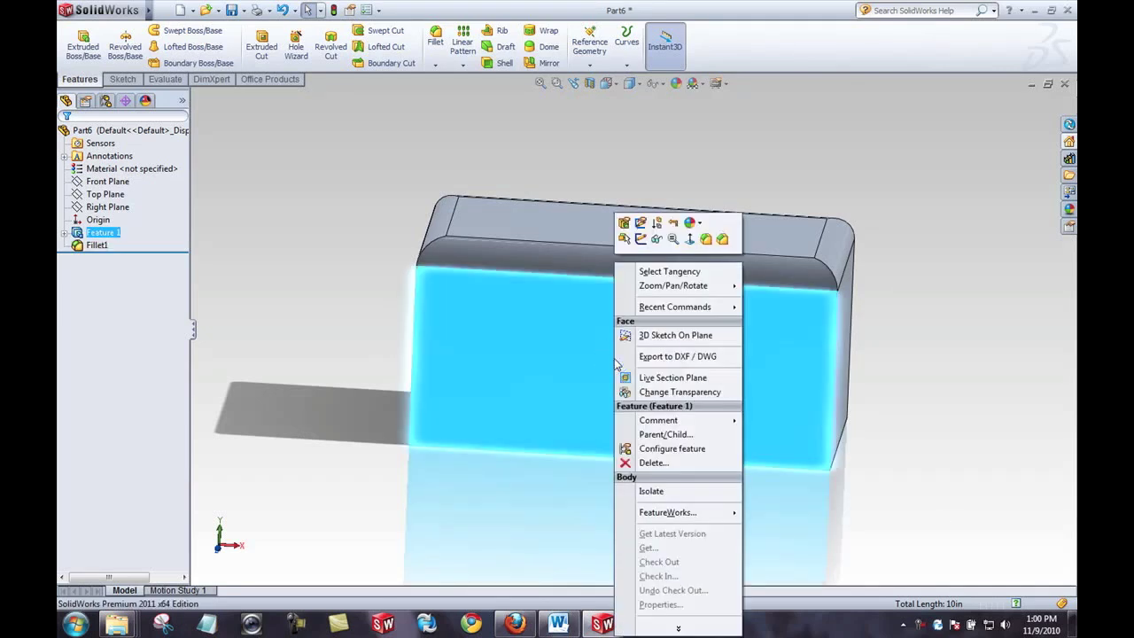
click(642, 240)
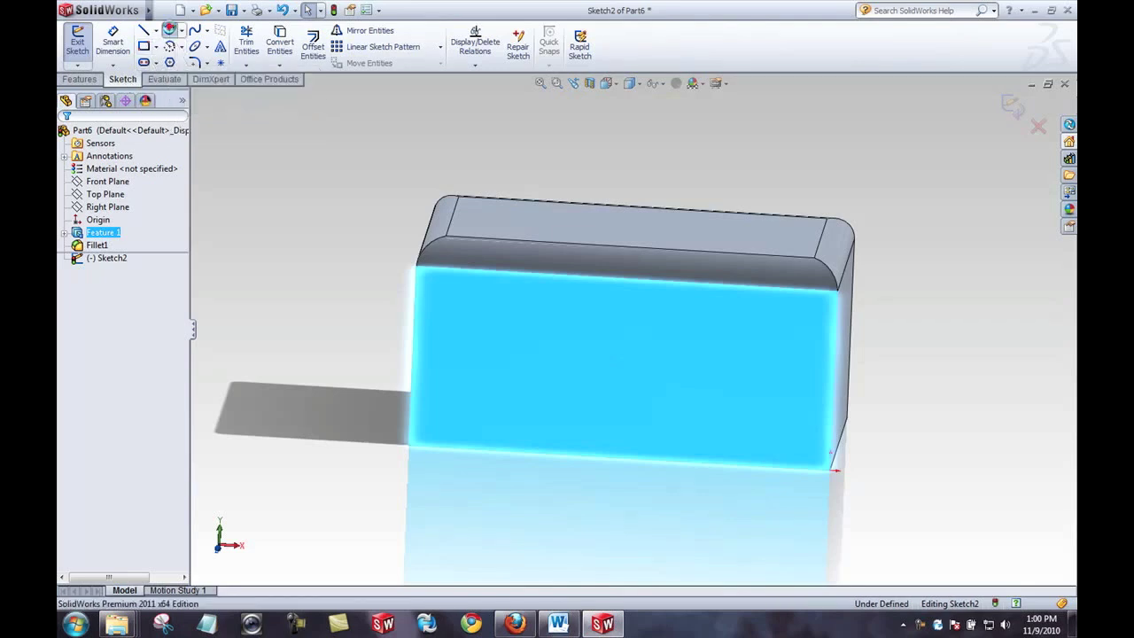
click(170, 31)
click(592, 364)
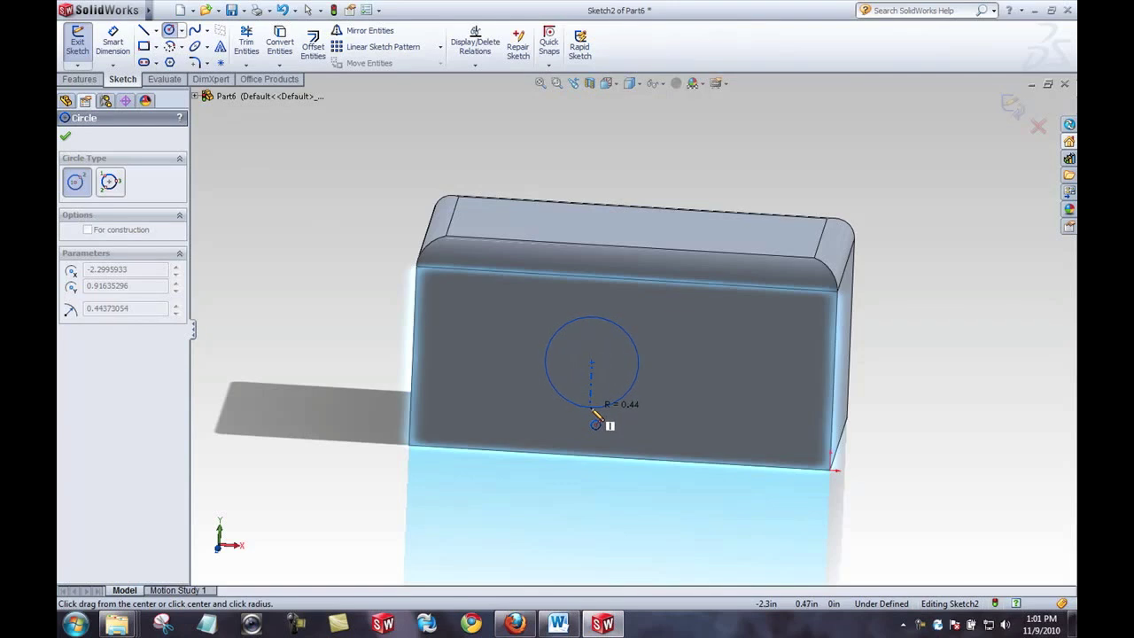
click(591, 408)
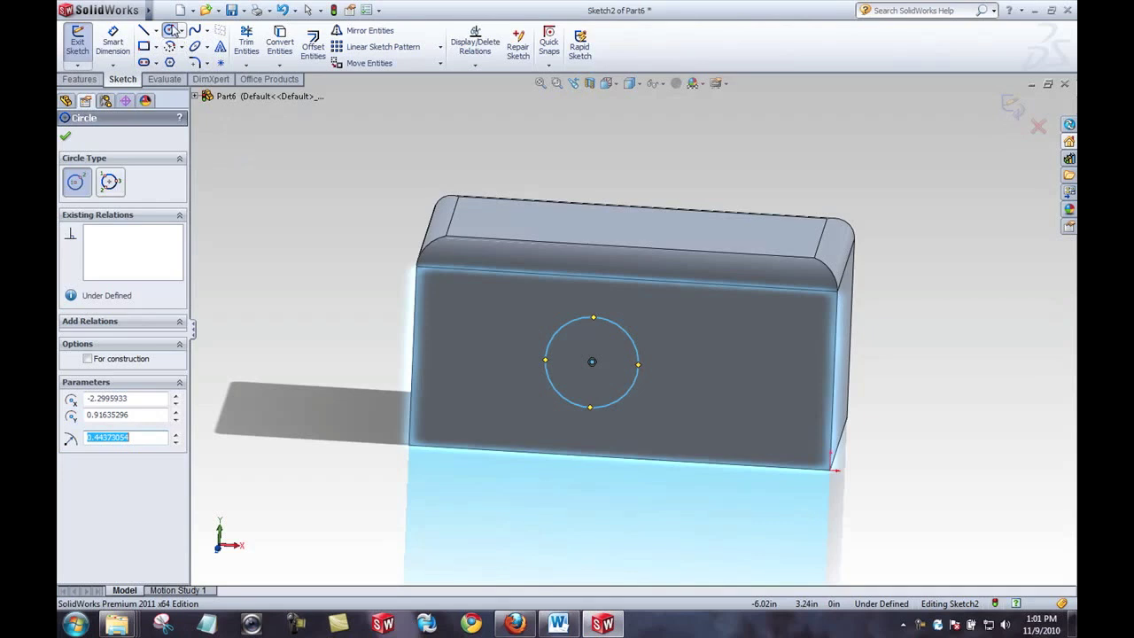
click(168, 34)
Step: Move the circle's centre to about X -2.65 in, Y 0.95 in, and select the circle
middle_drag(328, 298, 385, 319)
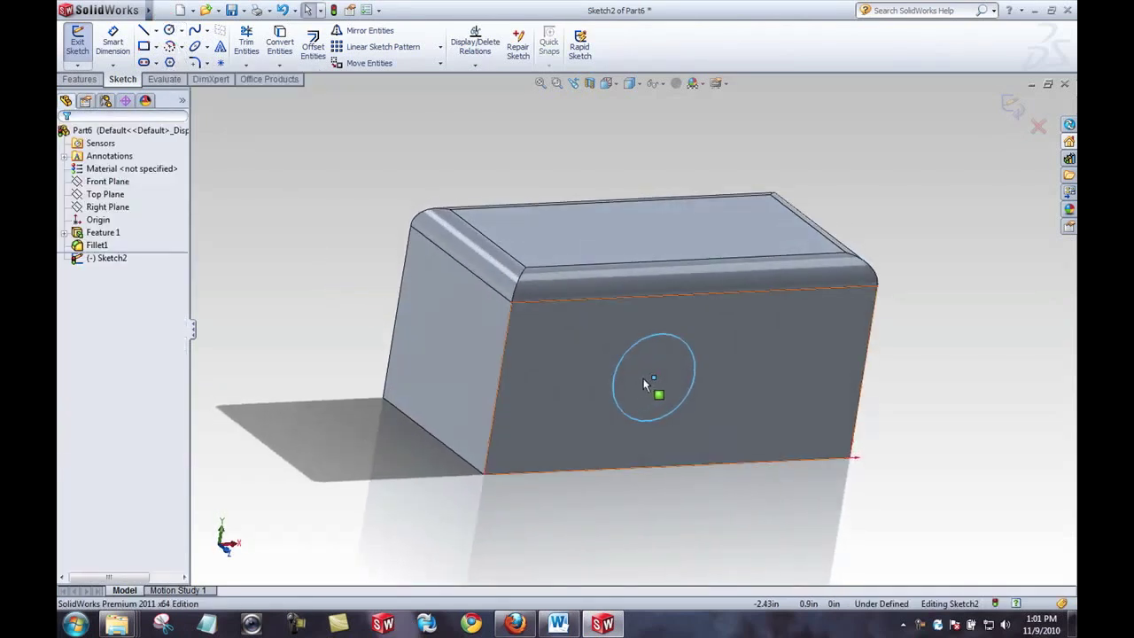
mouse_move(654, 379)
mouse_down()
mouse_move(589, 403)
mouse_move(538, 443)
mouse_move(433, 472)
mouse_move(380, 344)
mouse_move(501, 215)
mouse_move(780, 211)
mouse_move(965, 296)
mouse_move(962, 385)
mouse_move(868, 476)
mouse_move(664, 461)
mouse_move(623, 378)
mouse_up()
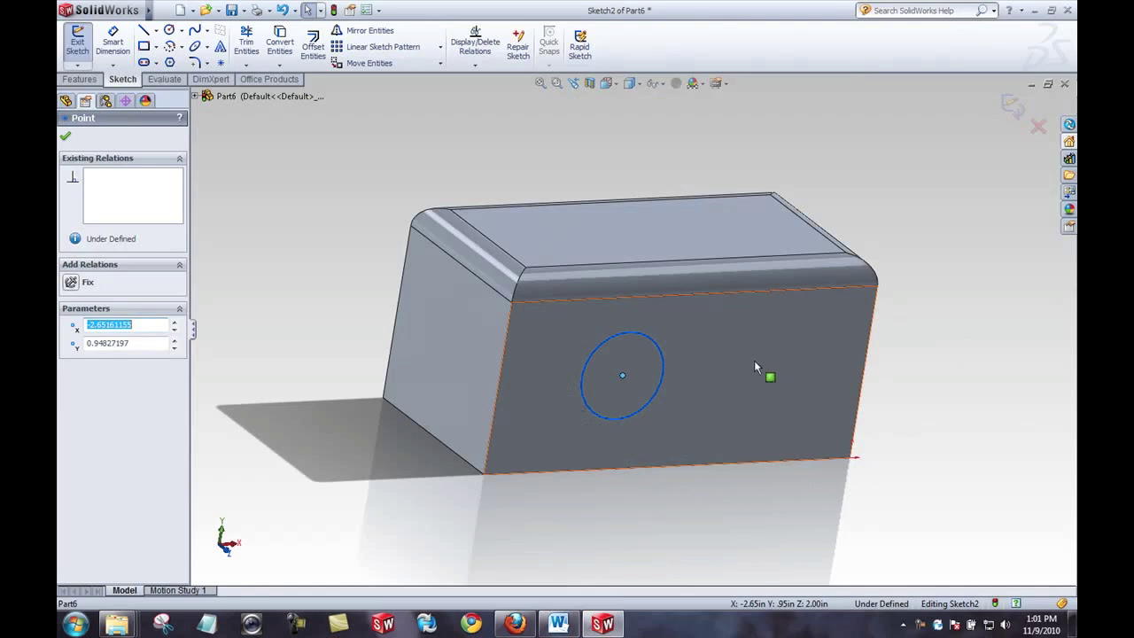
mouse_move(701, 356)
middle_down()
mouse_move(751, 337)
mouse_move(717, 364)
middle_up()
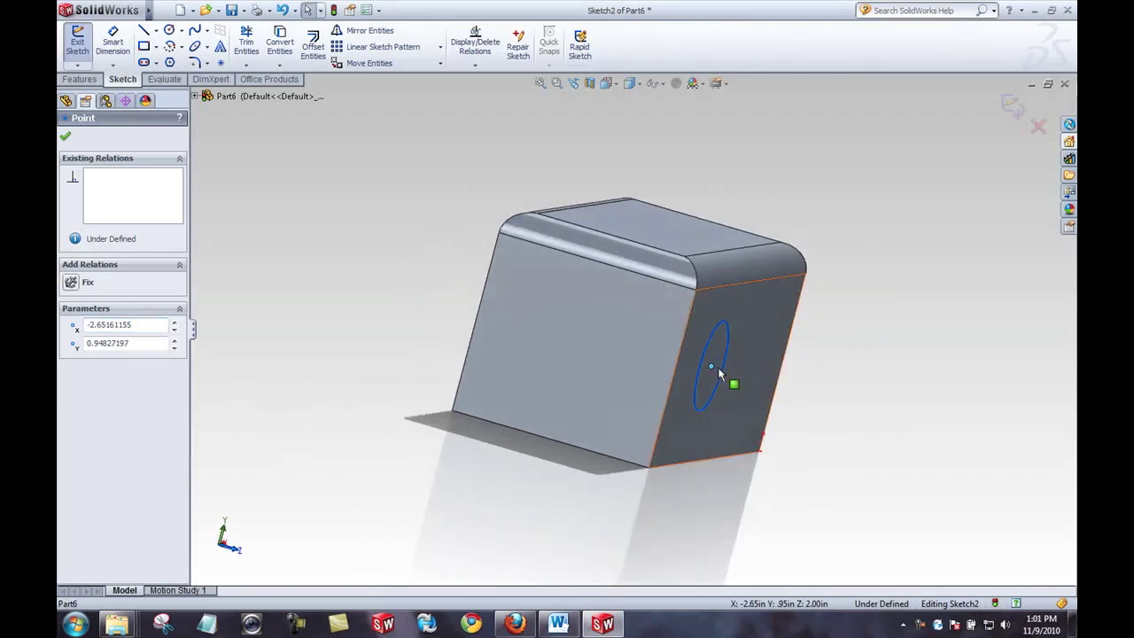
key(Escape)
click(716, 371)
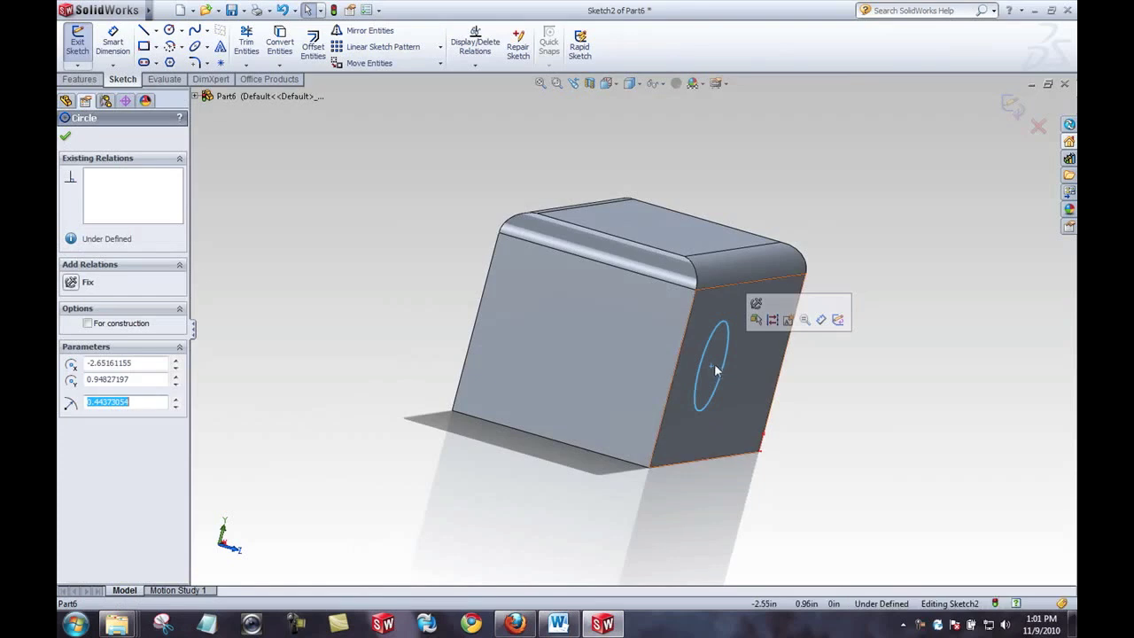
Step: Move the circle's centre to about X -2.16 in, Y 1.01 in on the large front face
key(Escape)
click(711, 366)
drag(712, 383, 725, 364)
middle_drag(577, 349, 362, 216)
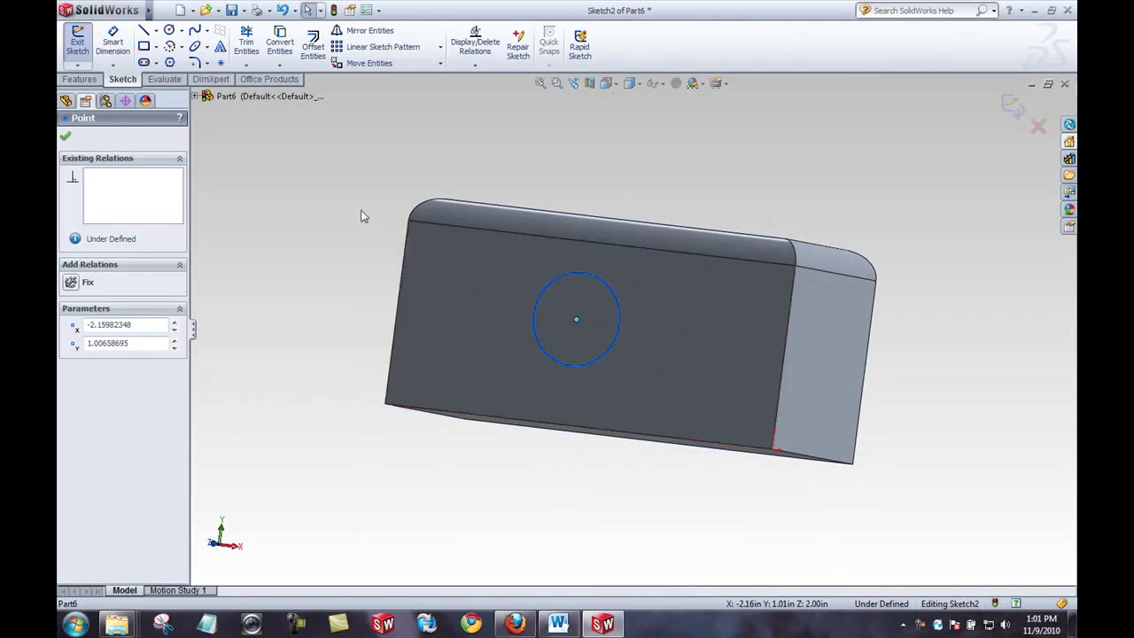
click(361, 216)
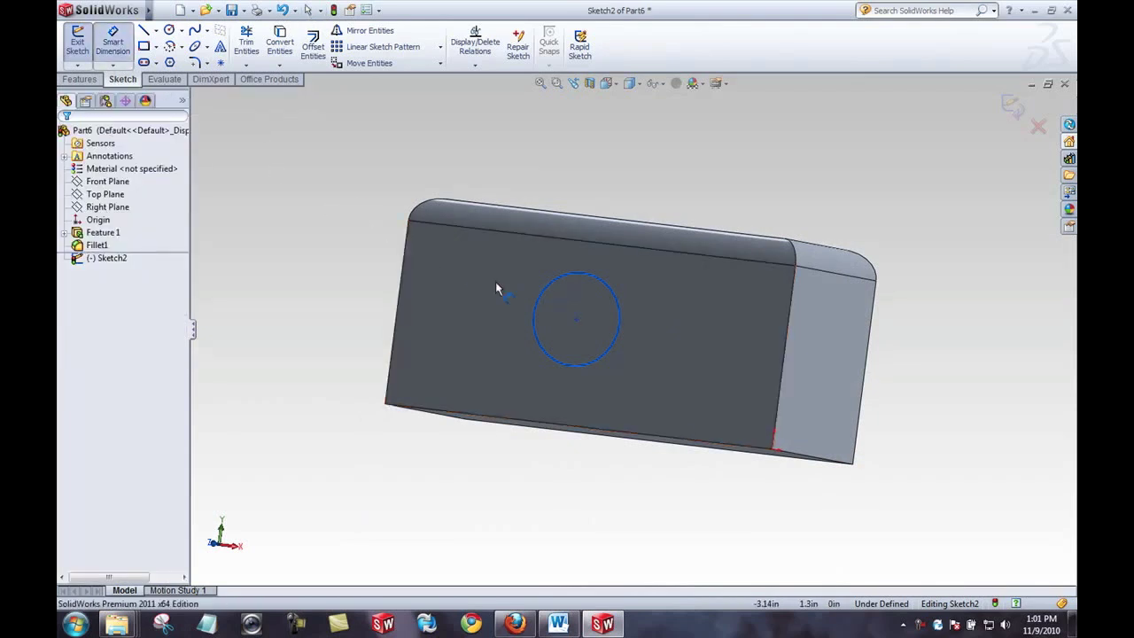
Step: Dimension the circle's diameter and set it to 1 in
click(621, 316)
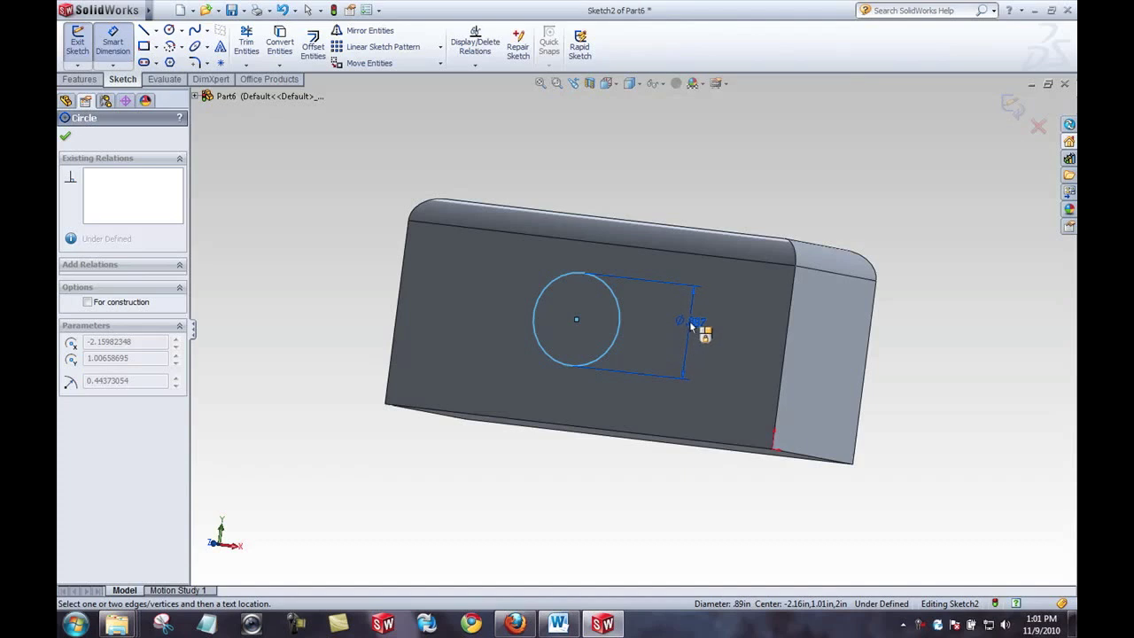
click(683, 335)
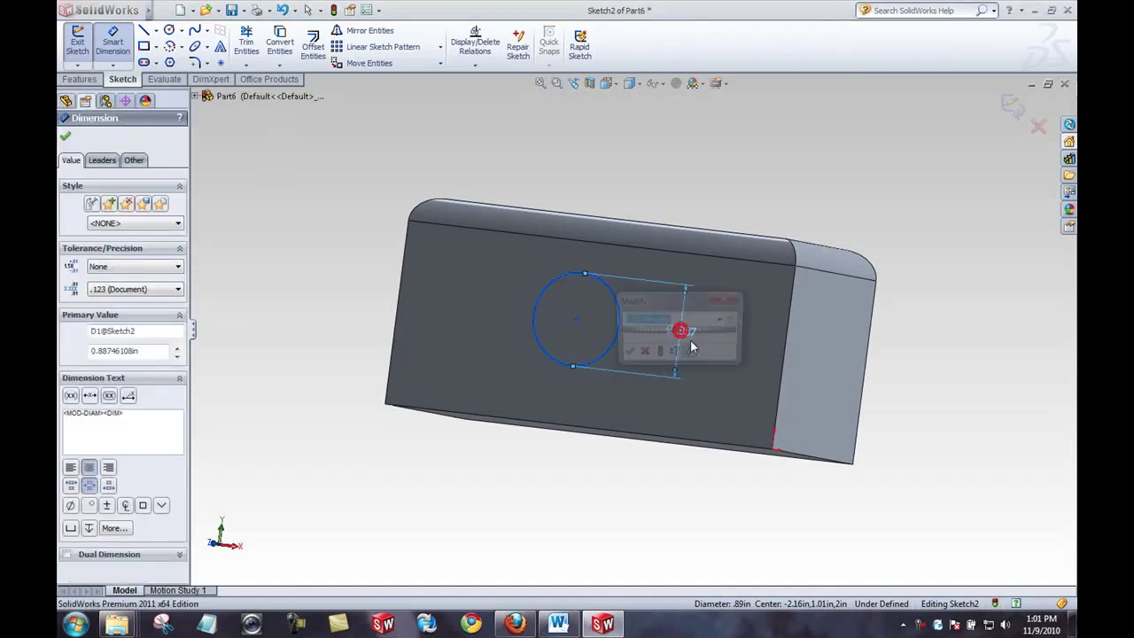
text(1)
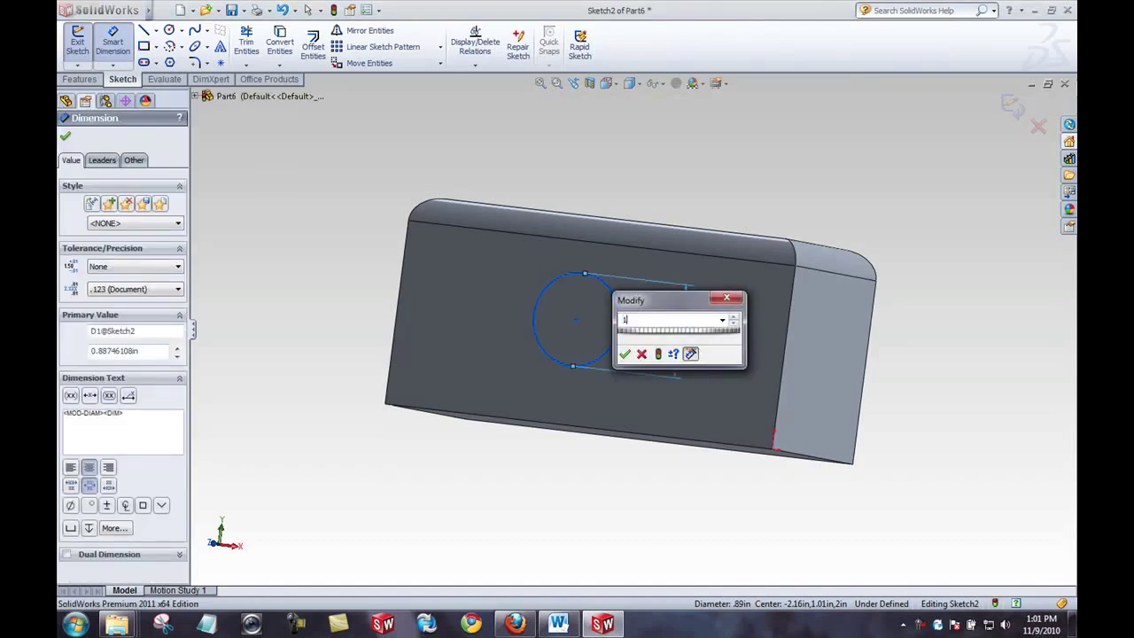
key(Return)
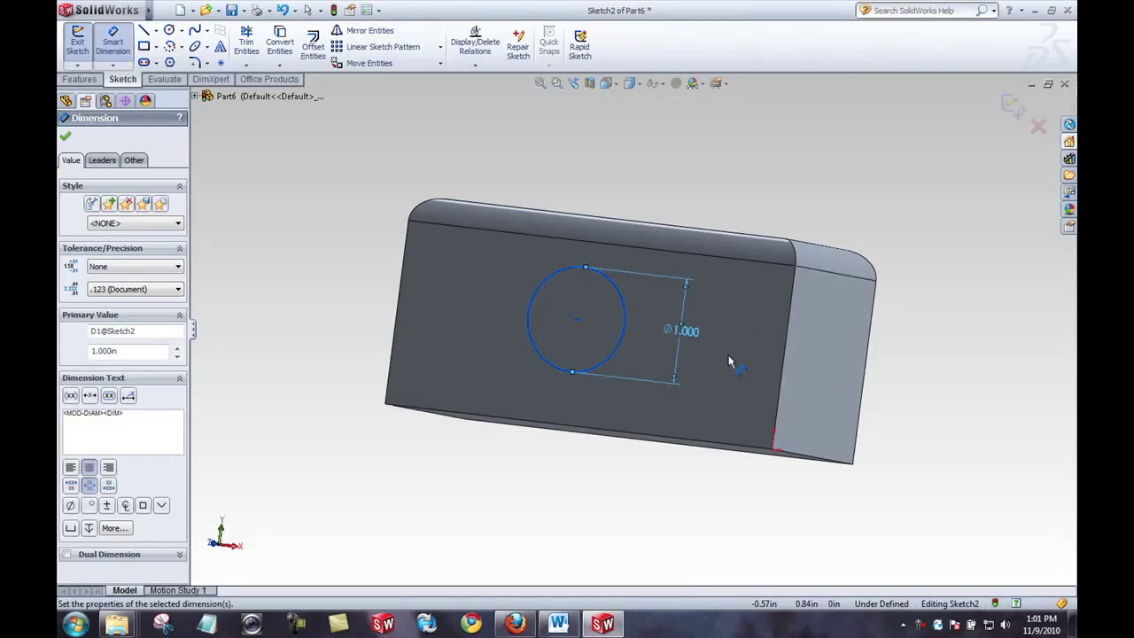
click(113, 41)
middle_drag(324, 328, 327, 347)
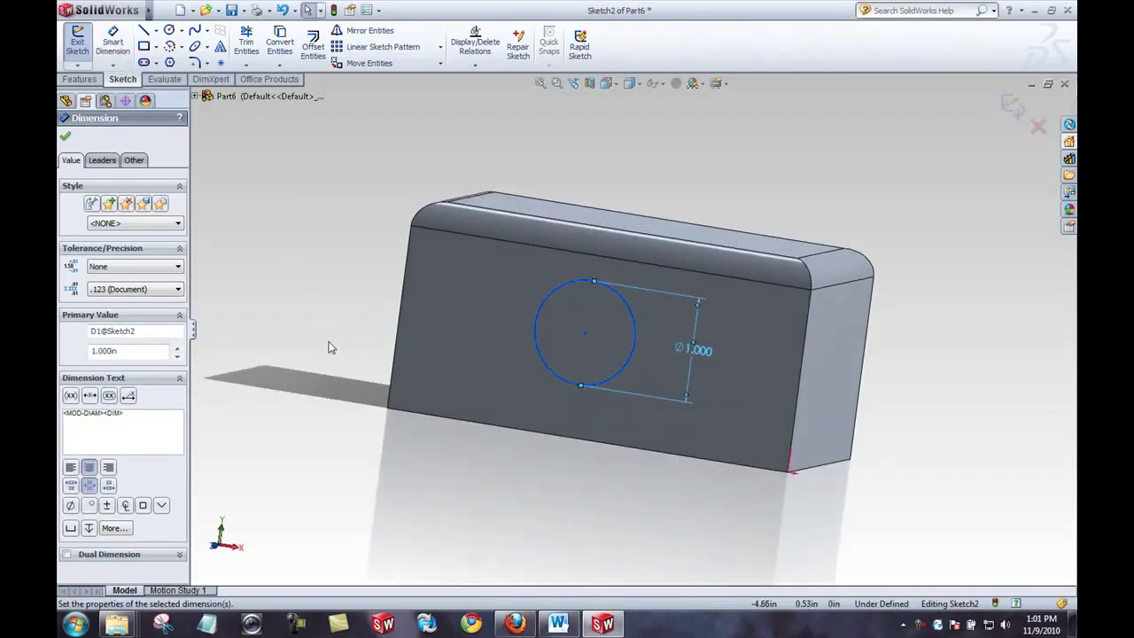
click(320, 329)
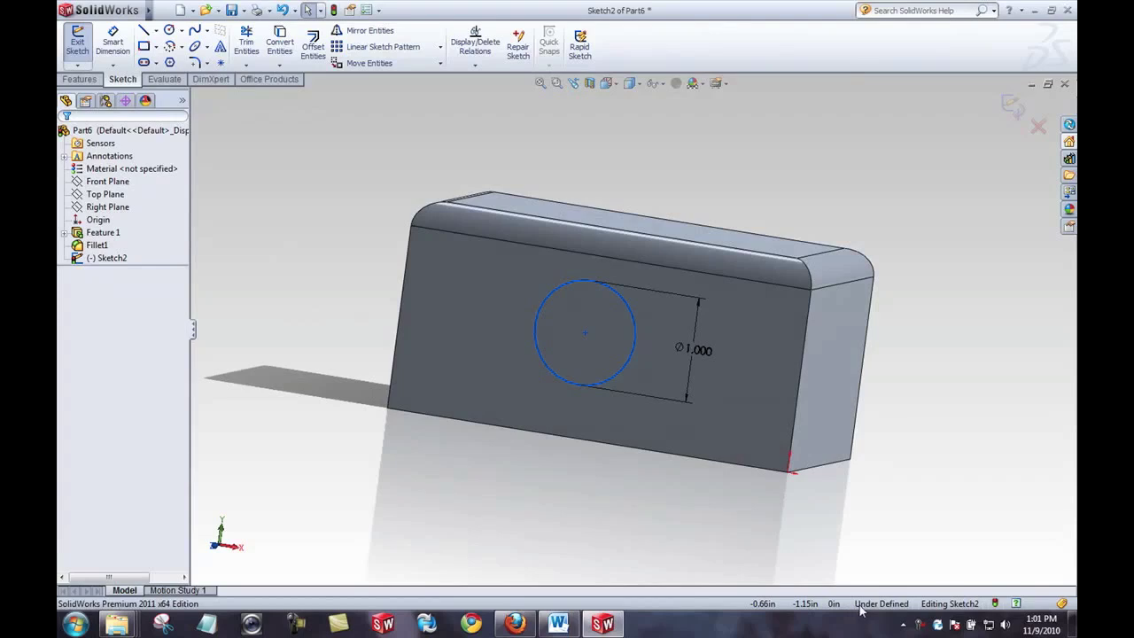
Step: Reposition the circle by its centre point to about X -2.98 in, Y 1.14 in
middle_drag(664, 532, 643, 482)
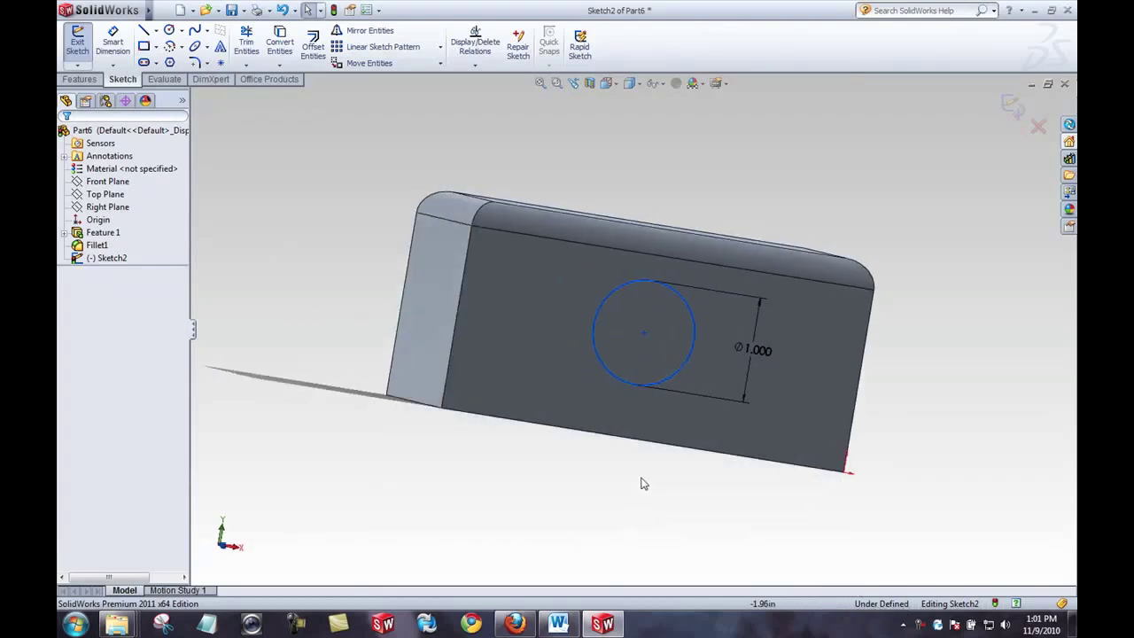
drag(645, 334, 565, 305)
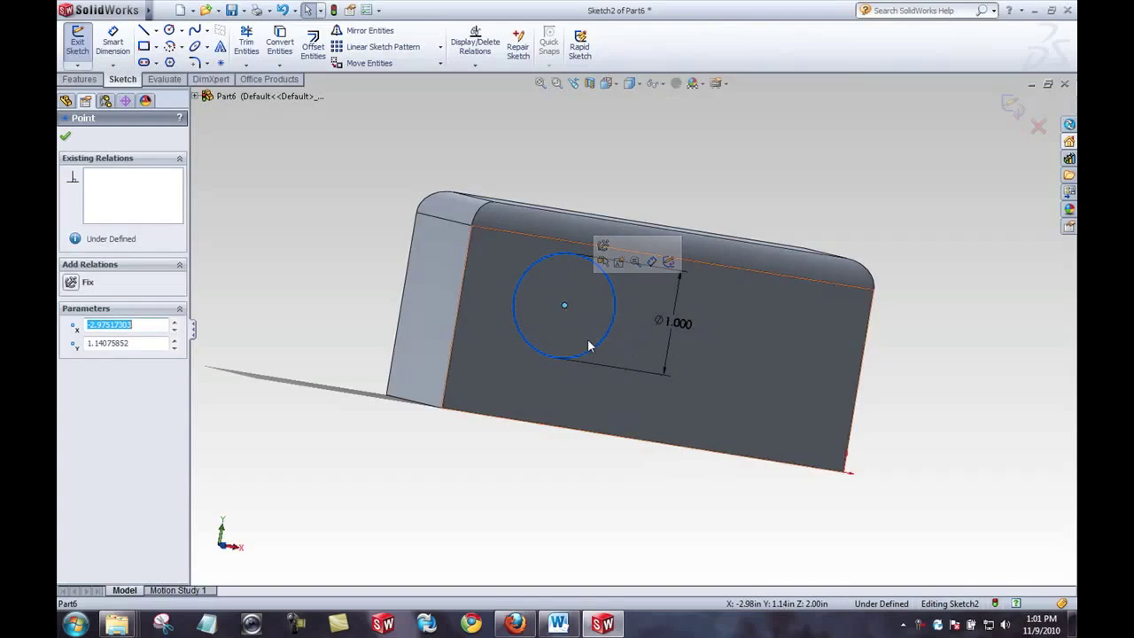
middle_drag(628, 353, 376, 335)
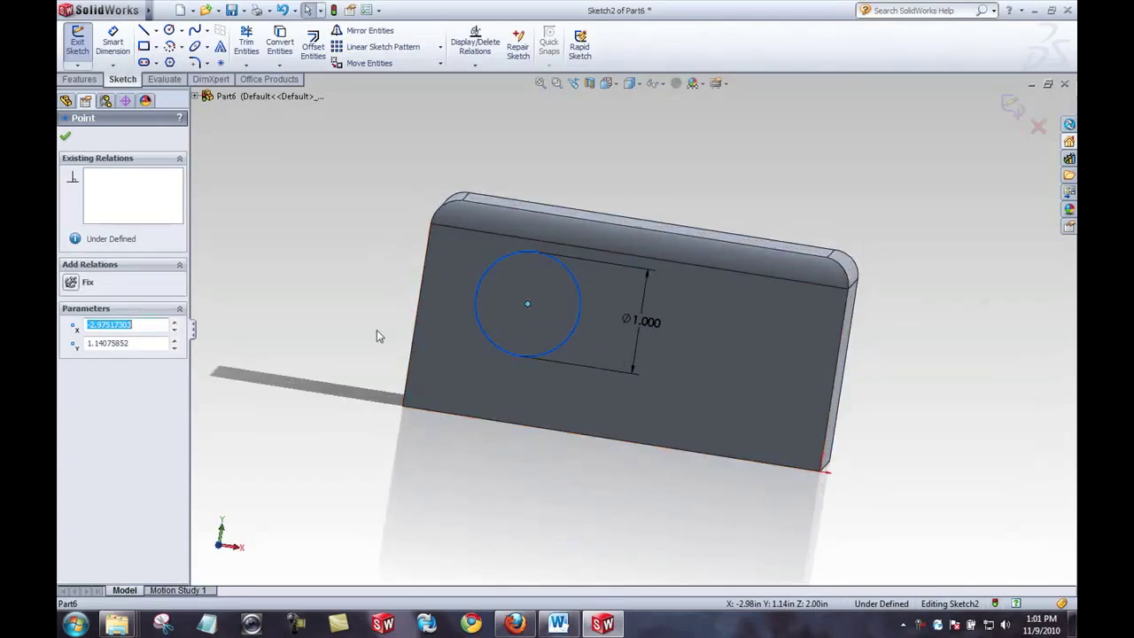
Step: Draw a diagonal centerline across the front face from its upper-left corner to its lower-right corner
click(157, 33)
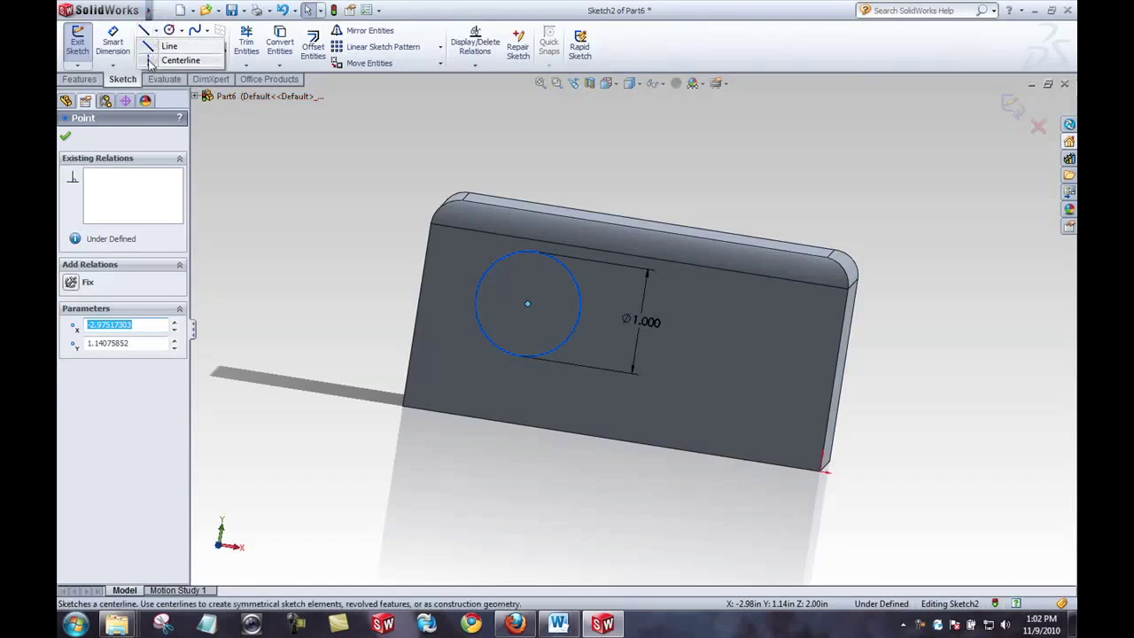
click(148, 61)
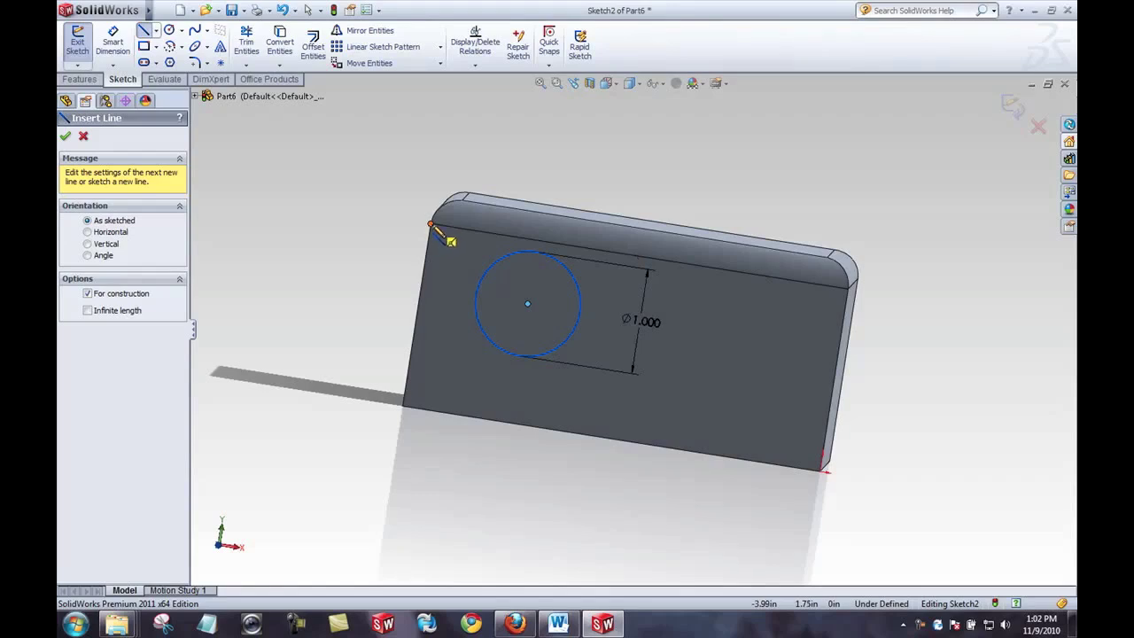
click(432, 225)
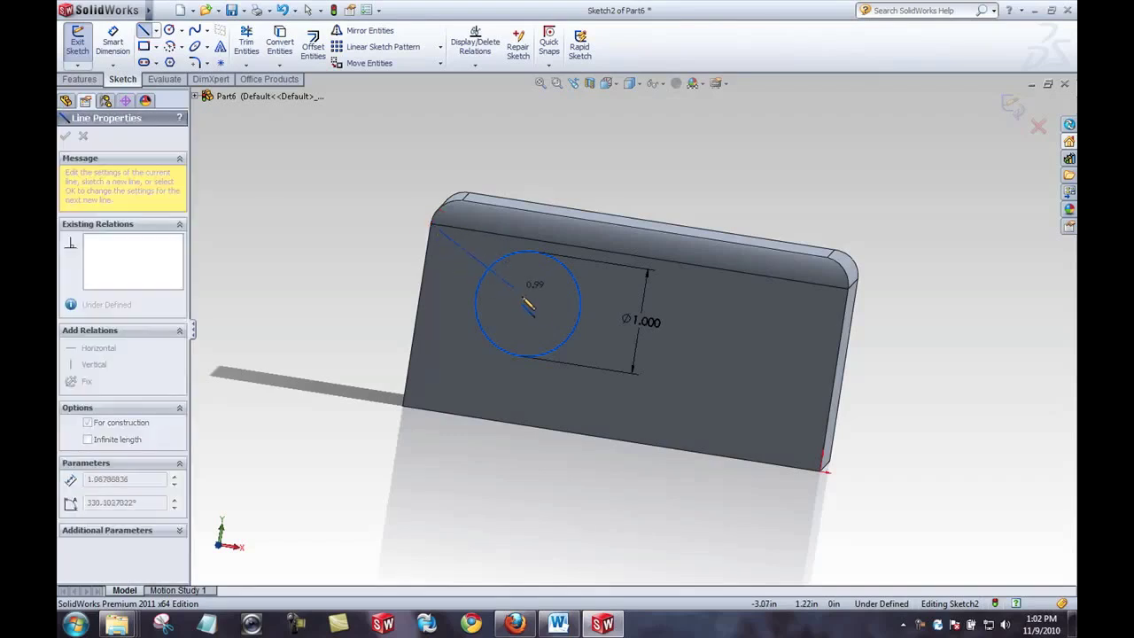
click(821, 472)
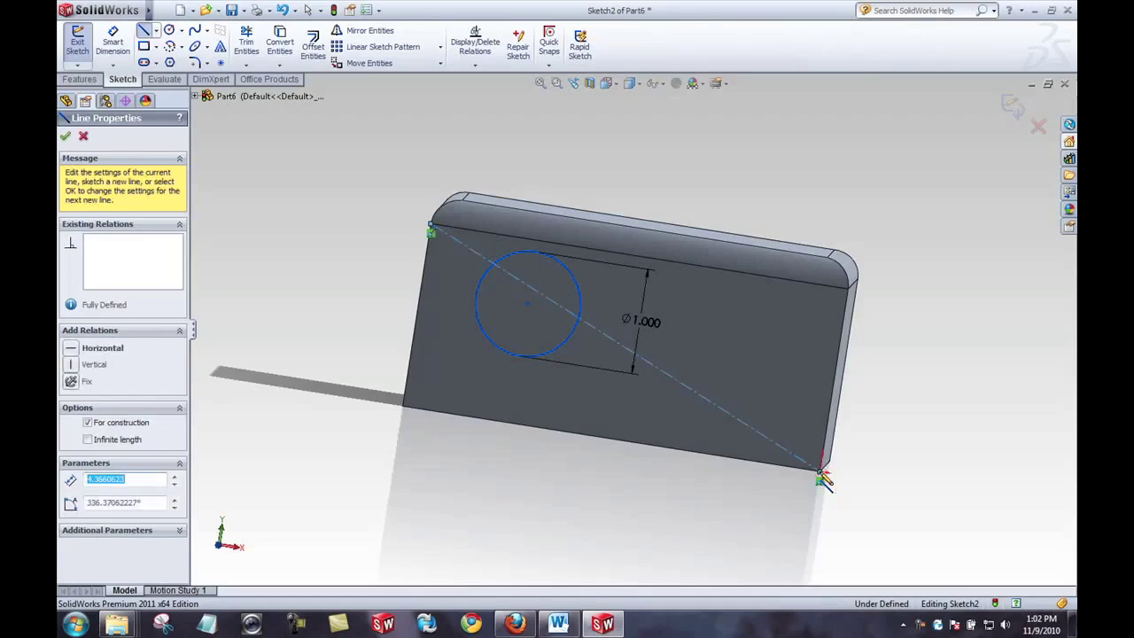
click(144, 32)
click(144, 32)
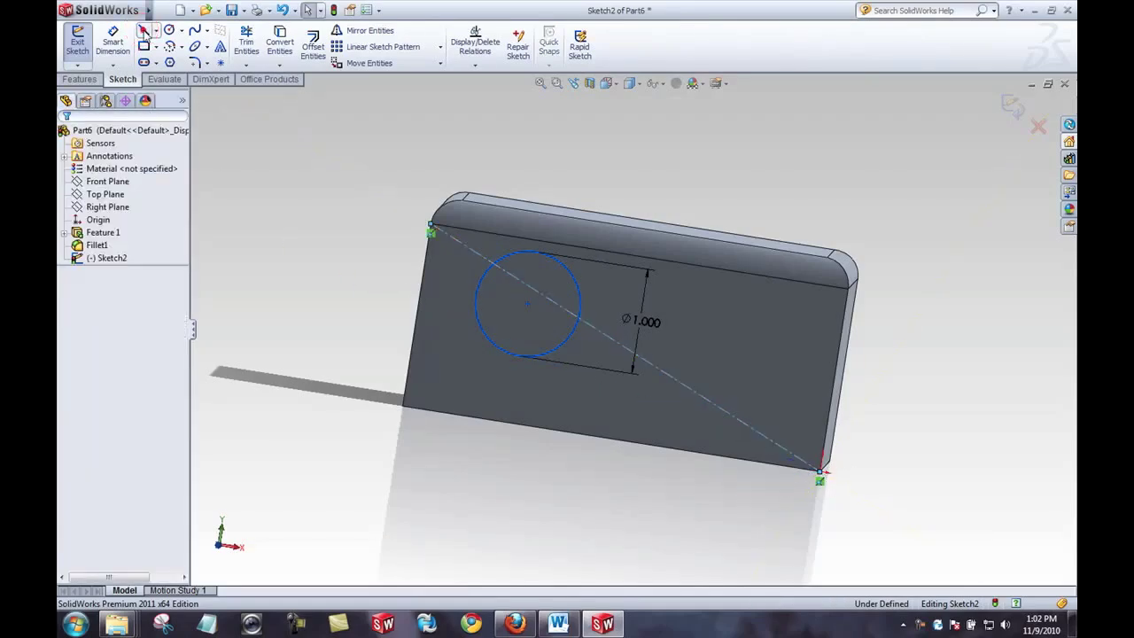
click(506, 481)
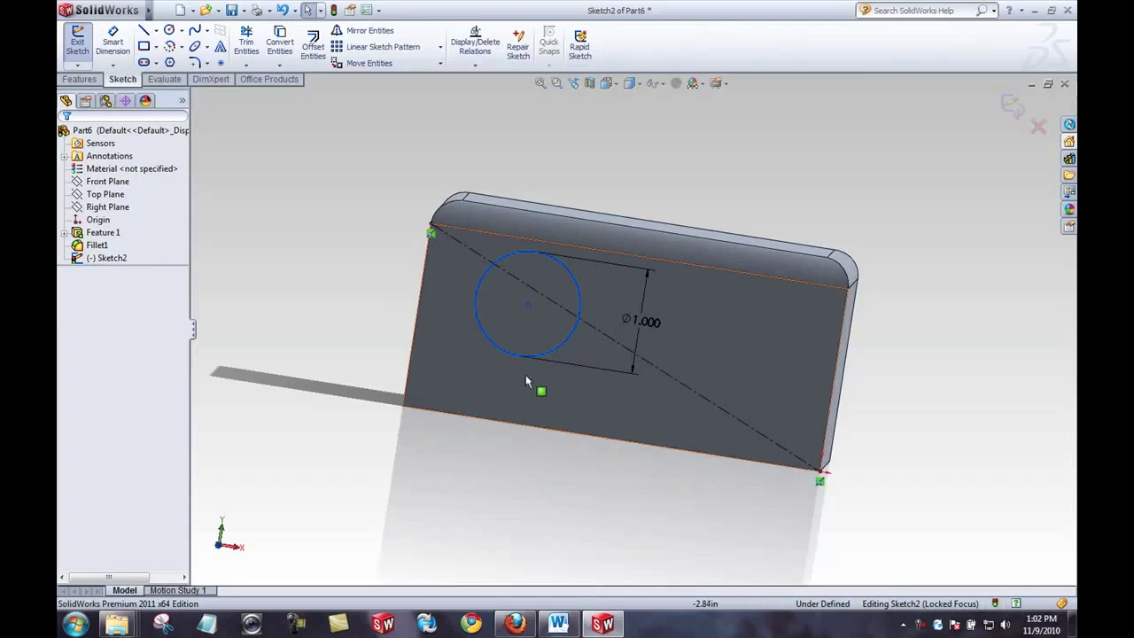
Step: Add a Midpoint relation between the circle's centre and the diagonal centerline, and exit the sketch
click(527, 306)
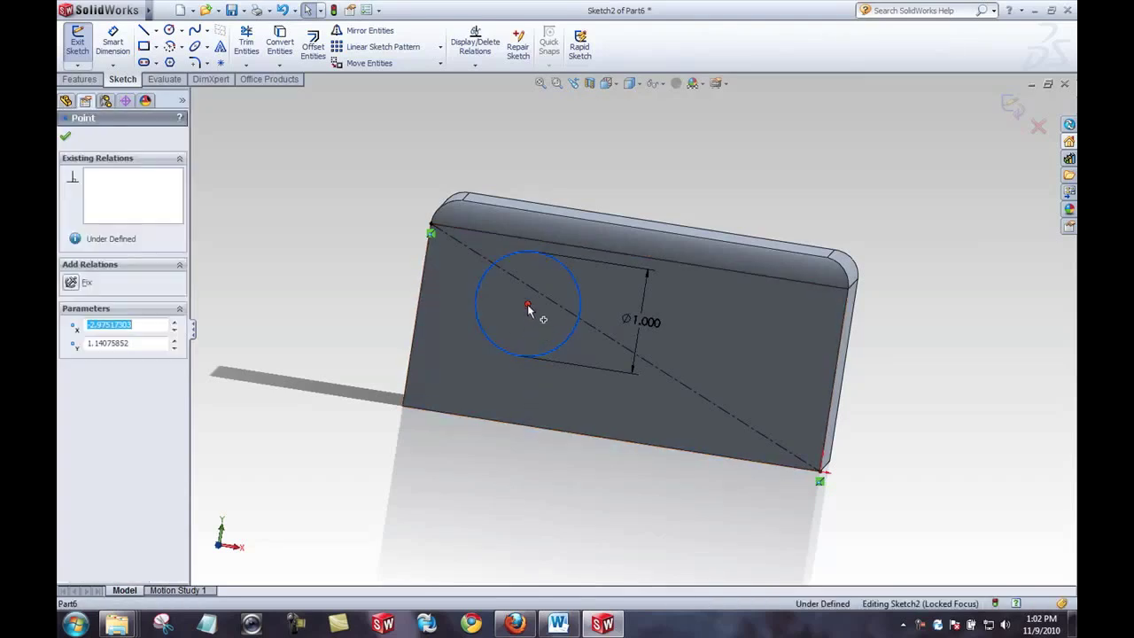
ctrl+click(604, 336)
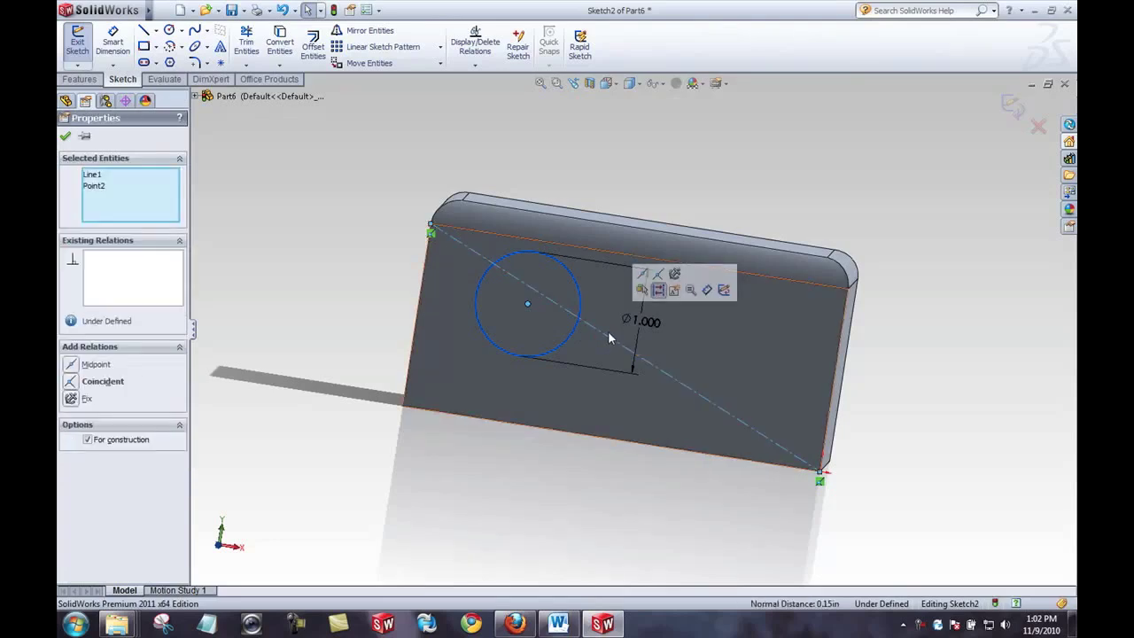
click(71, 365)
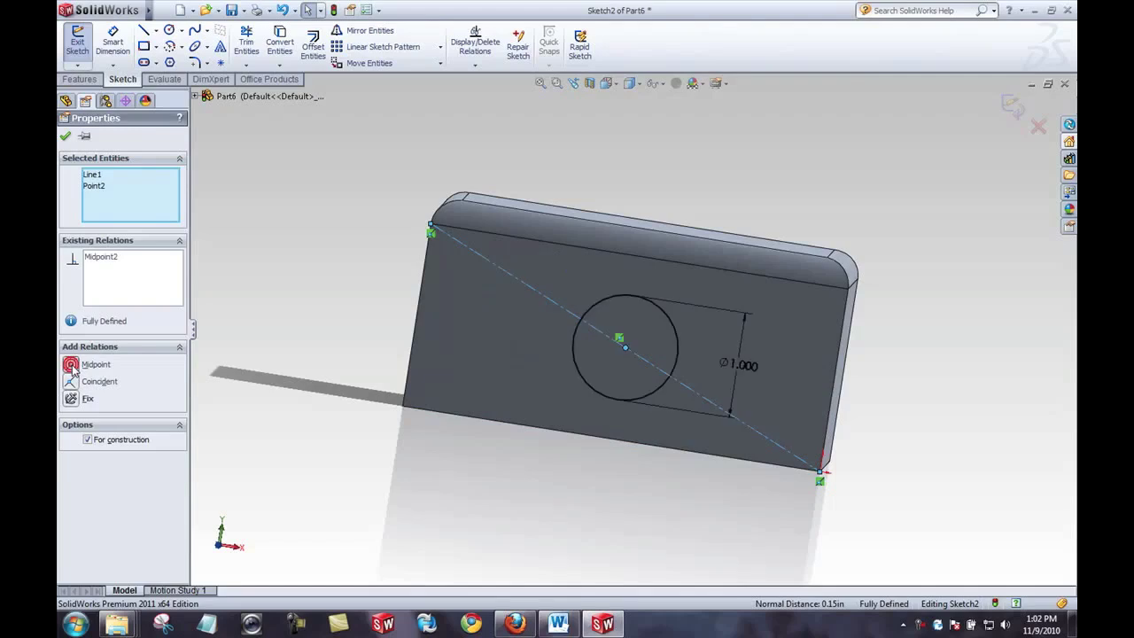
click(66, 138)
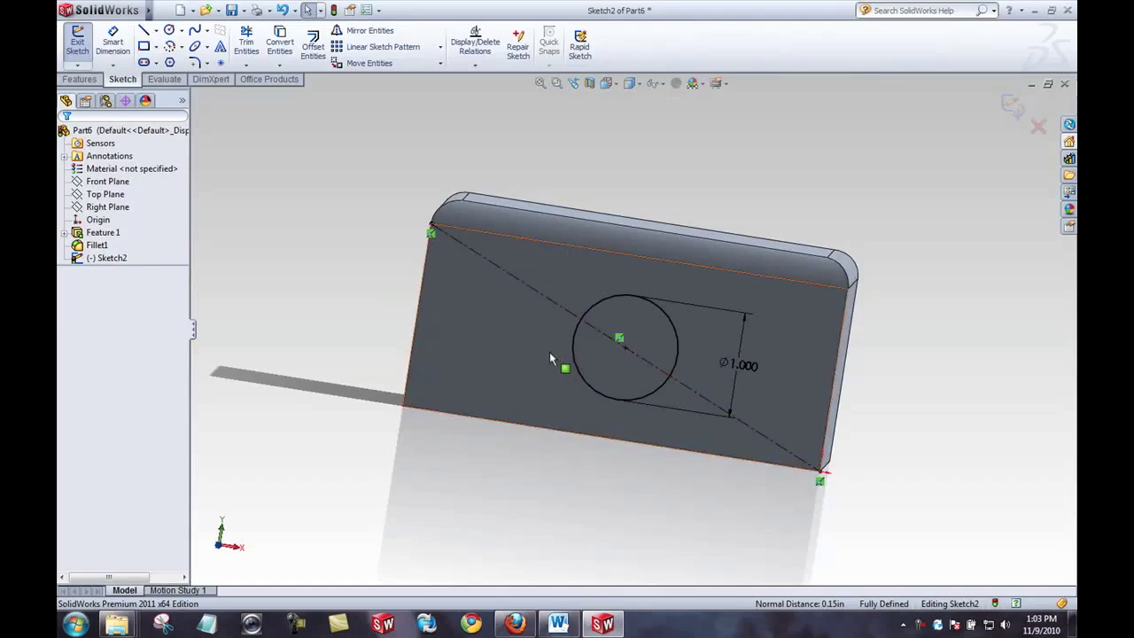
click(80, 44)
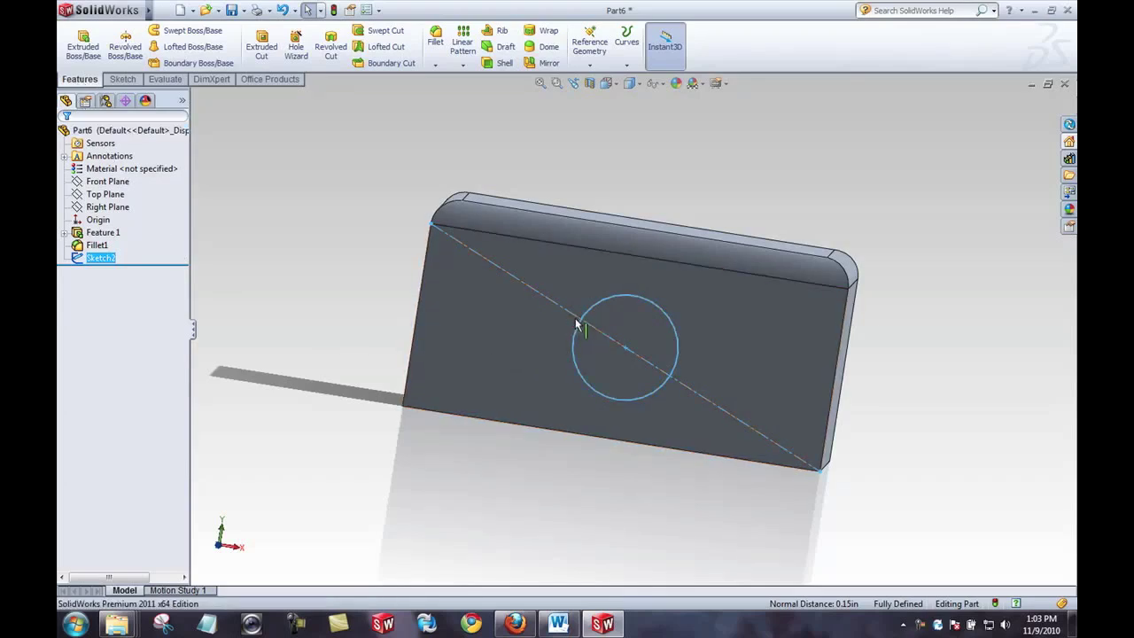
click(336, 159)
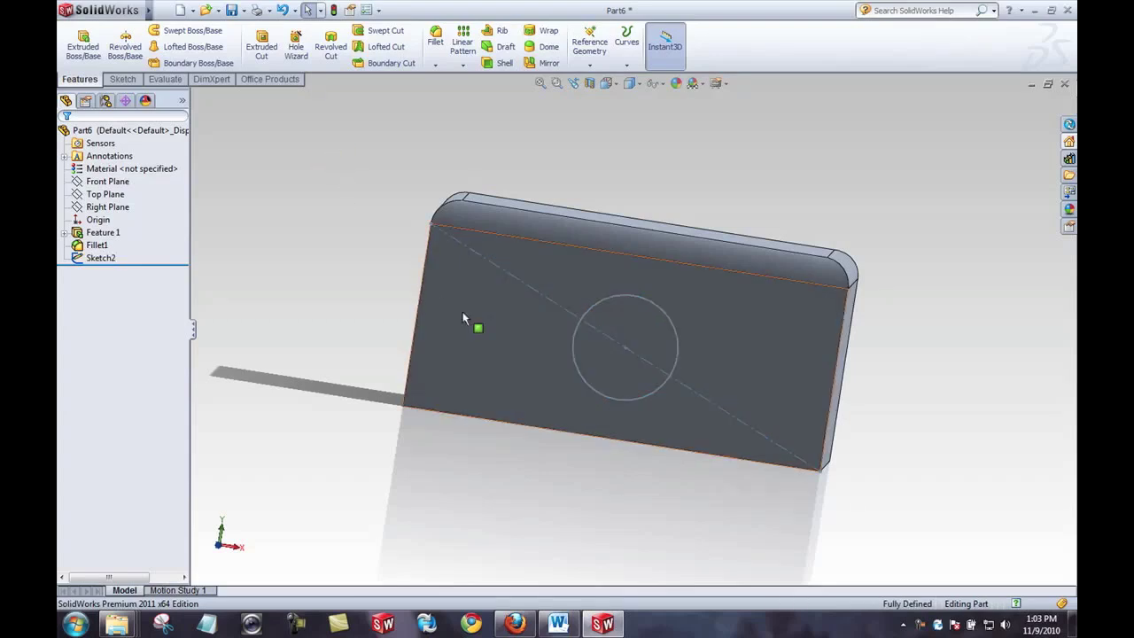
Step: Start an extruded cut from the circle sketch with a blind depth of 1 in
click(100, 257)
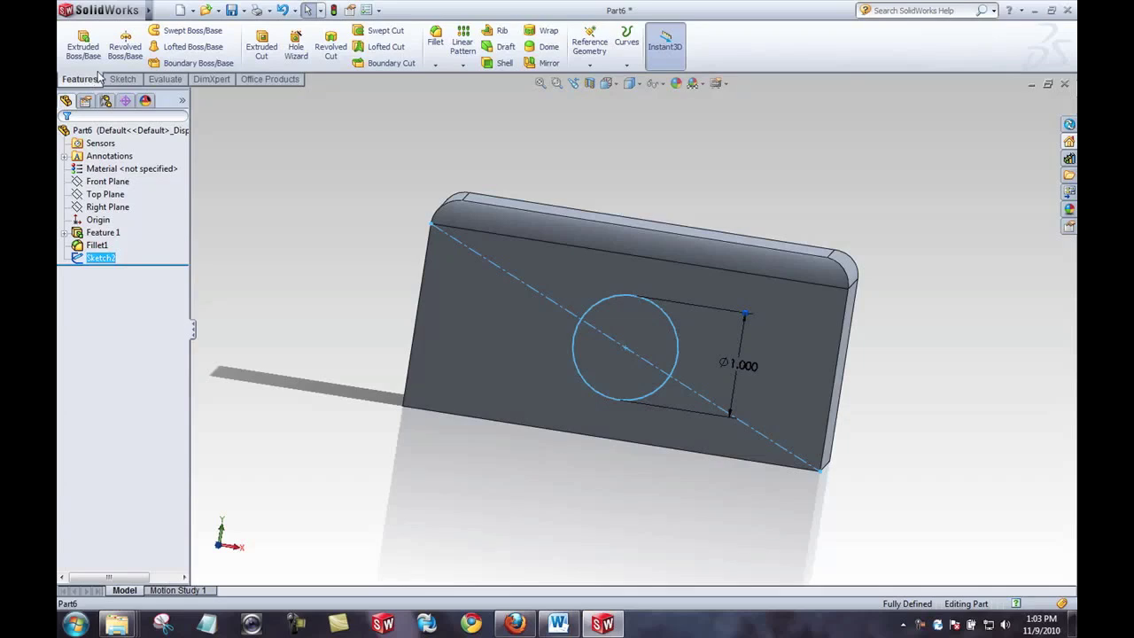
click(263, 49)
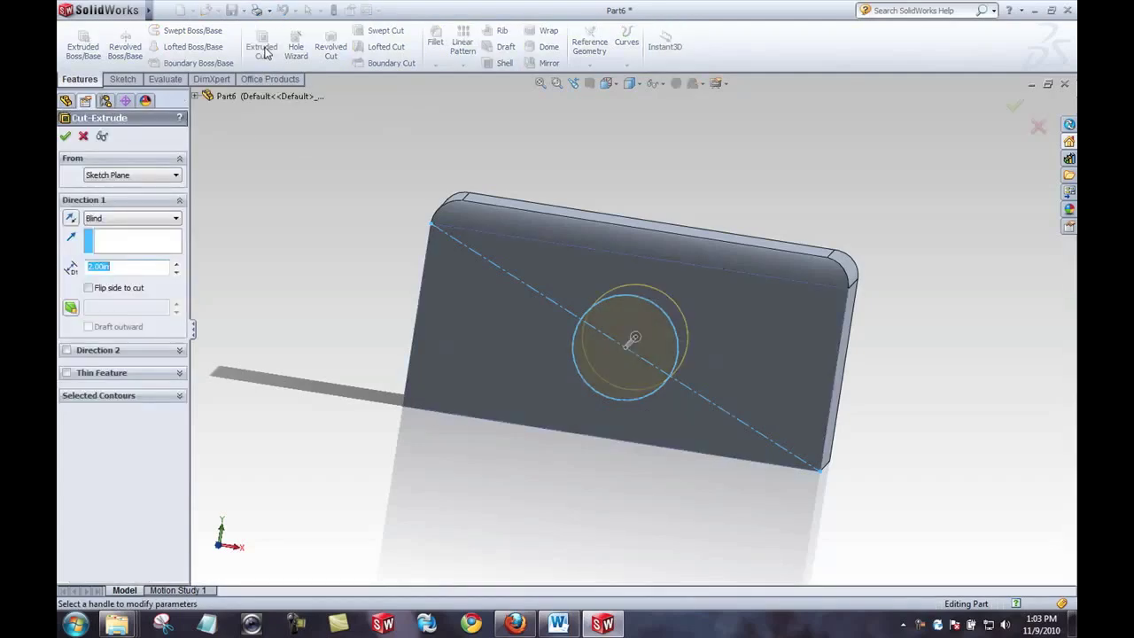
middle_drag(470, 506, 367, 488)
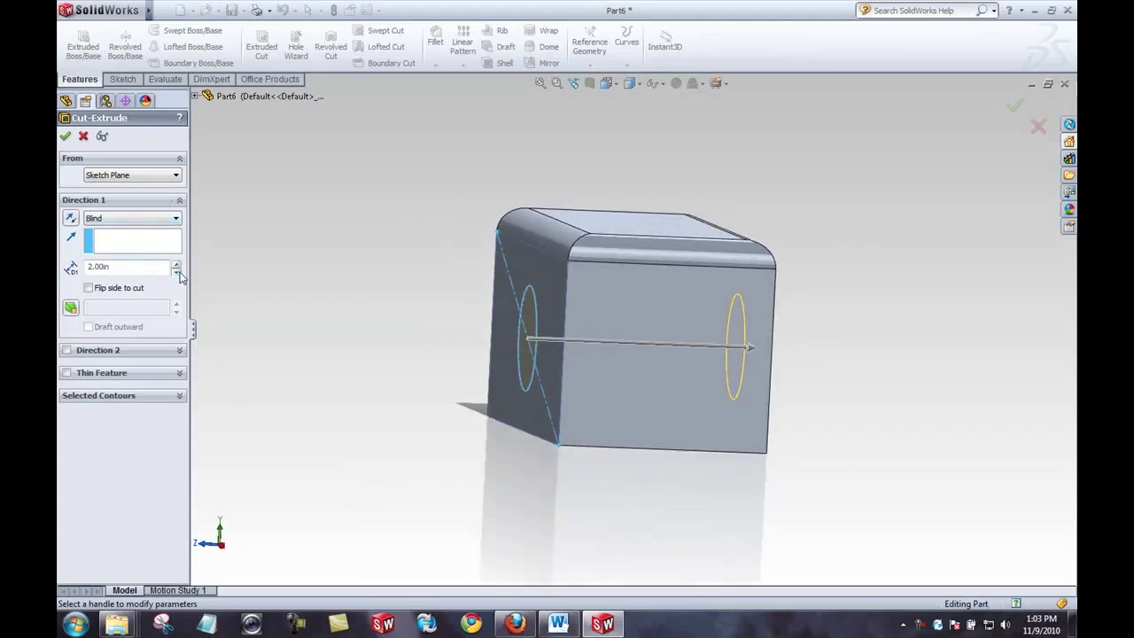
drag(175, 276, 63, 266)
text(1)
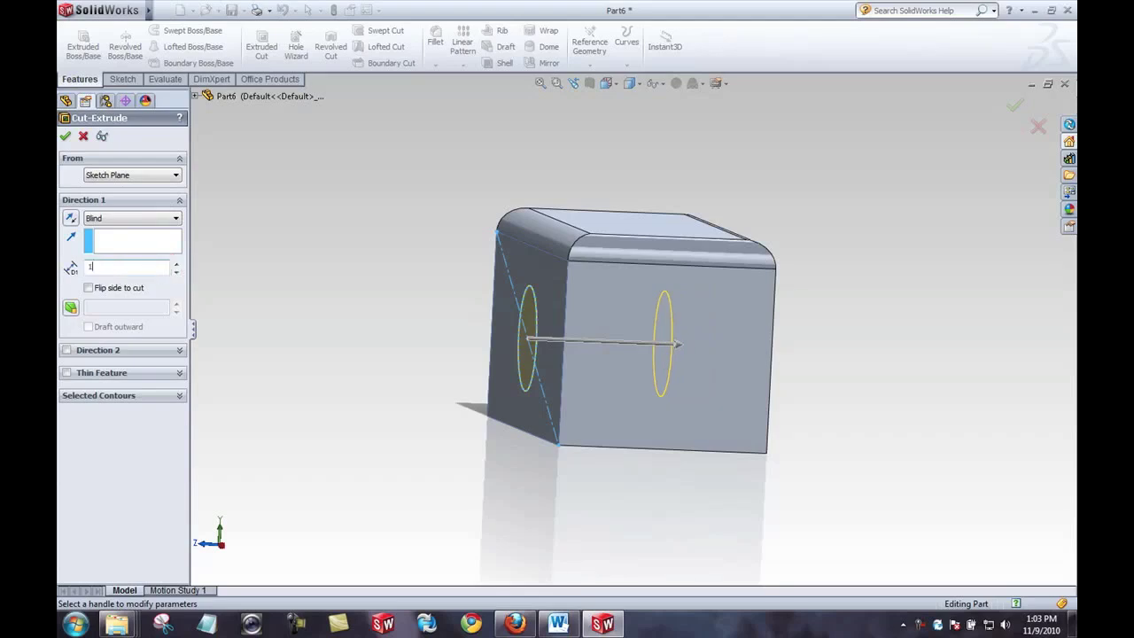
key(Return)
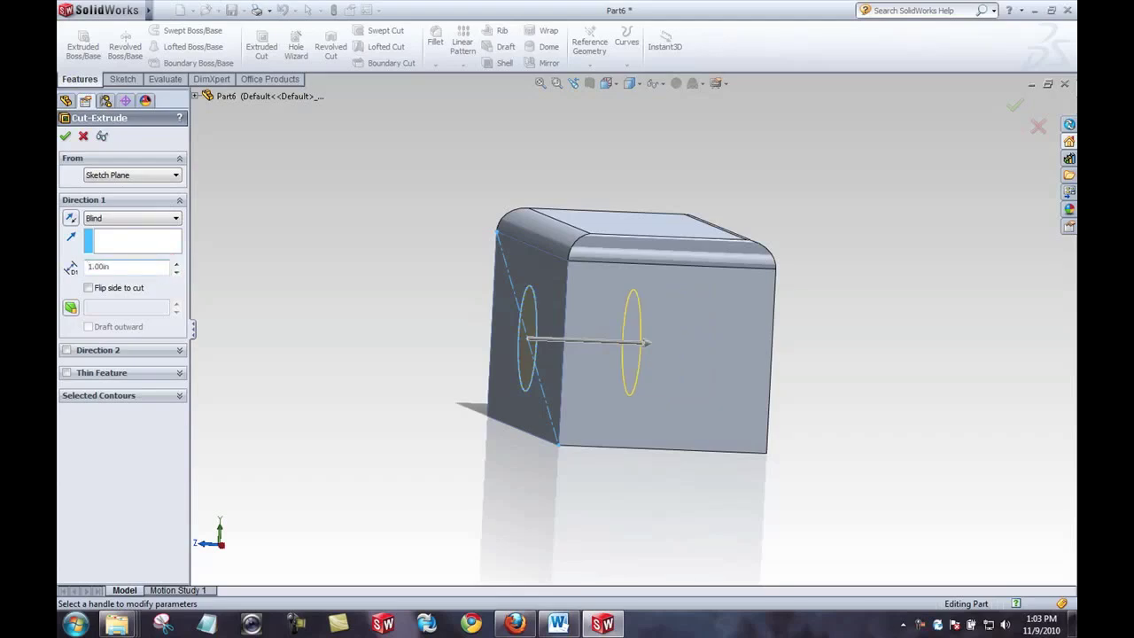
Step: Change the cut's end condition to Through All and apply the cut
click(176, 218)
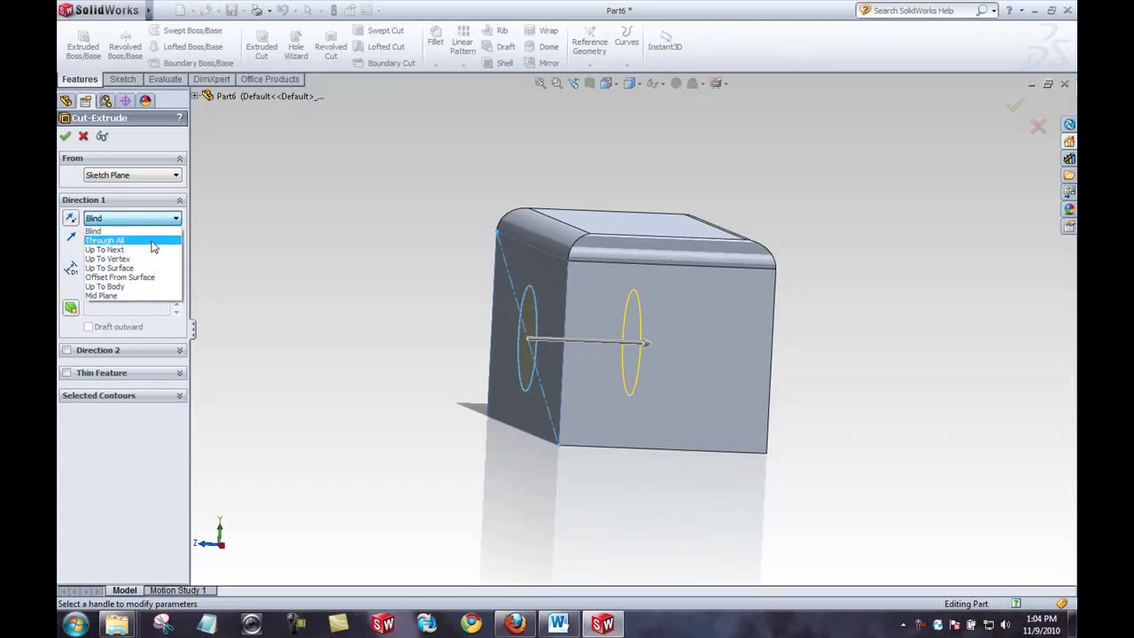
click(153, 241)
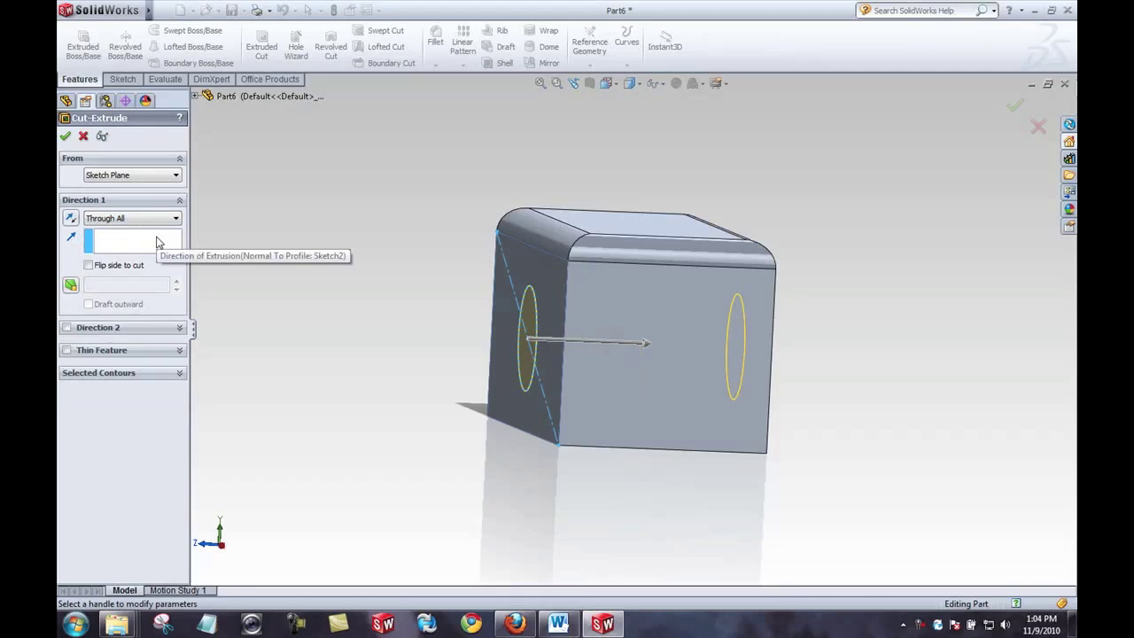
click(65, 136)
middle_drag(317, 377, 414, 418)
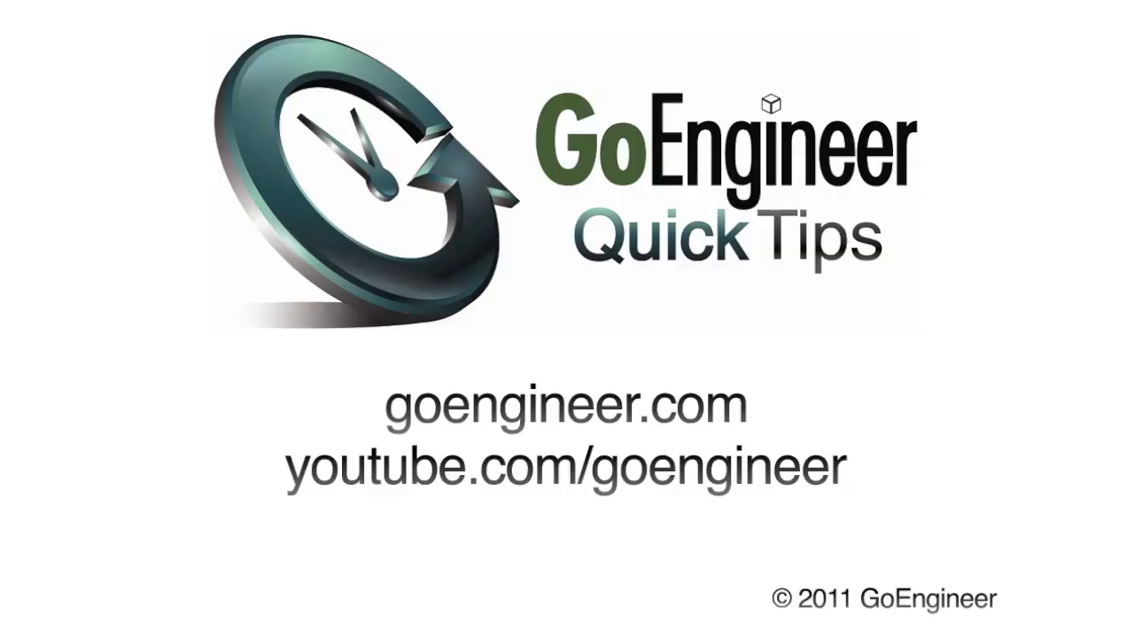